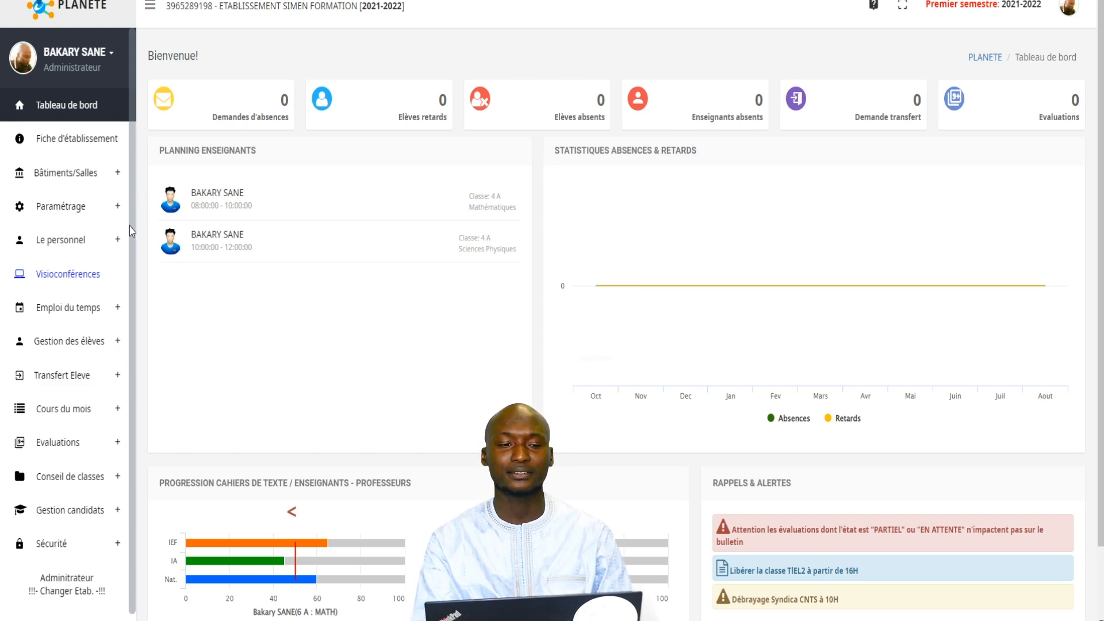
- Open the list of pedagogical classes from the school's settings and look through it
{"action": "left_click", "coordinate": [63, 213]}
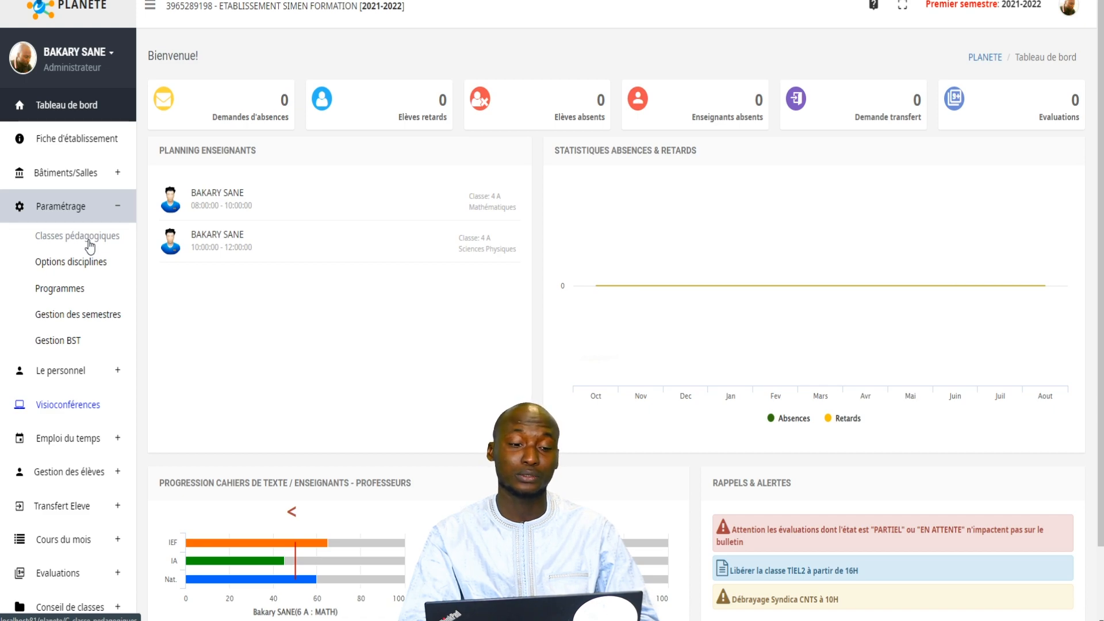
{"action": "left_click", "coordinate": [78, 236]}
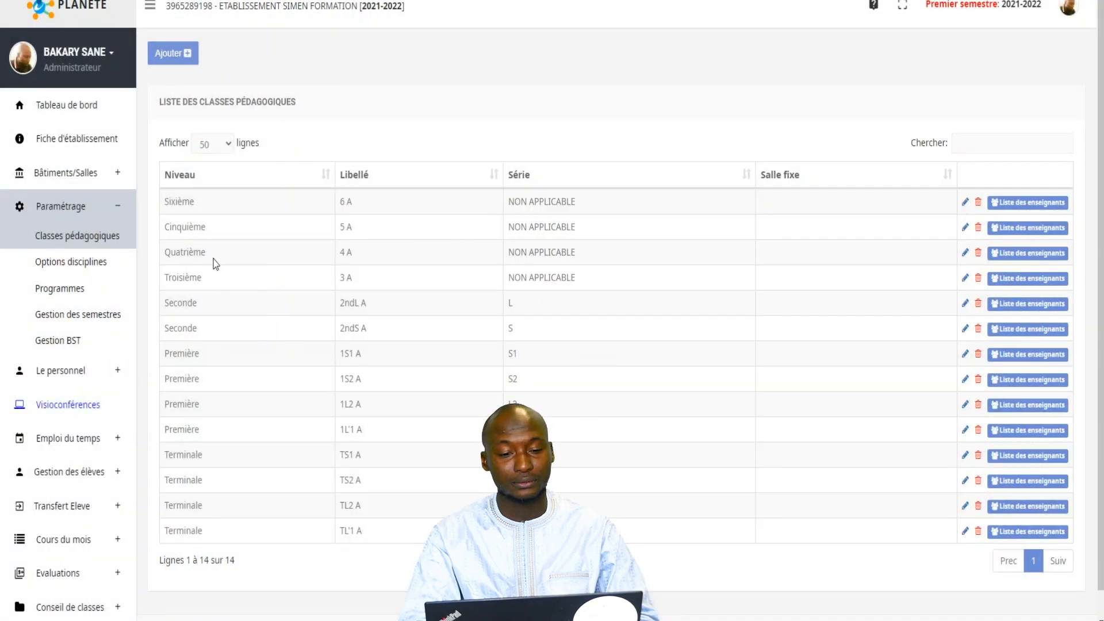
{"action": "scroll", "coordinate": [299, 336], "scroll_direction": "down", "scroll_amount": 1}
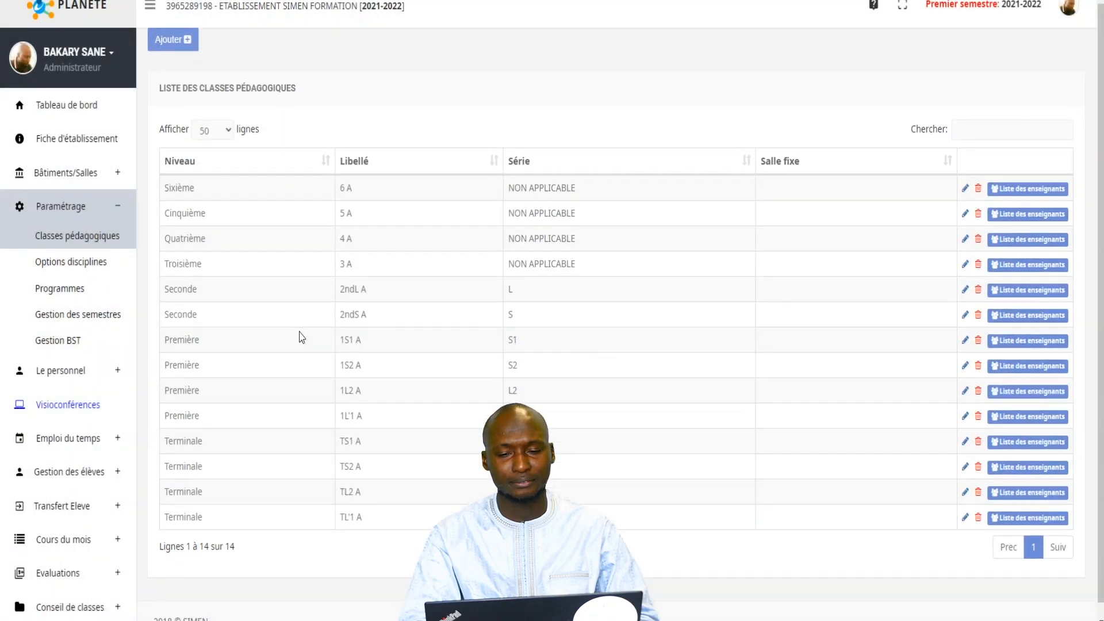
{"action": "scroll", "coordinate": [299, 337], "scroll_direction": "up", "scroll_amount": 1}
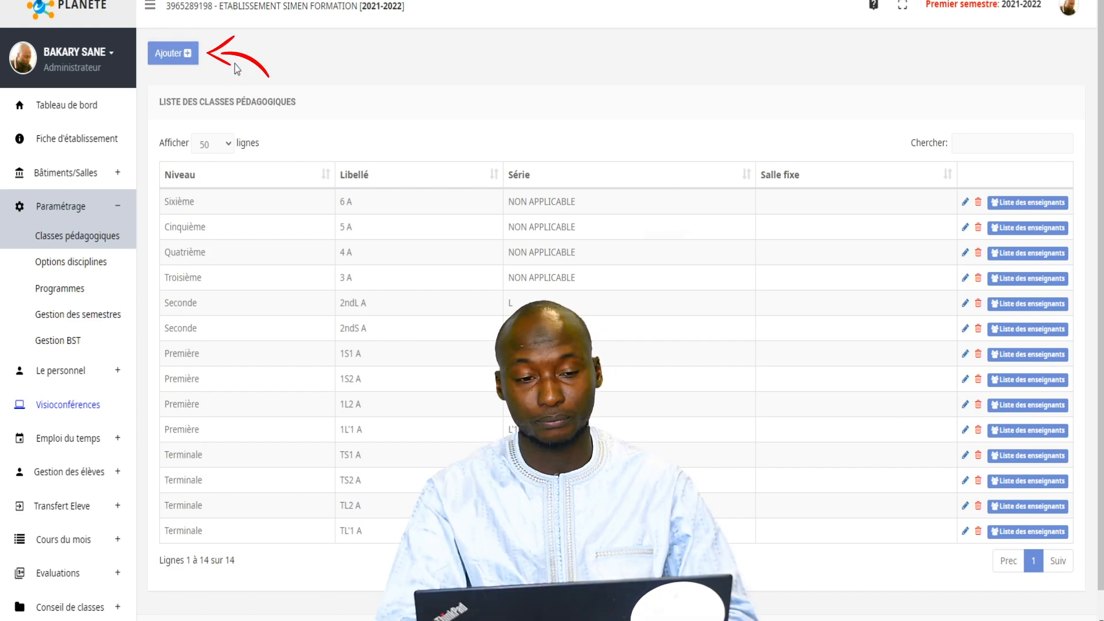
- Start a new pedagogical class with niveau Sixième and série NON APPLICABLE
{"action": "left_click", "coordinate": [172, 56]}
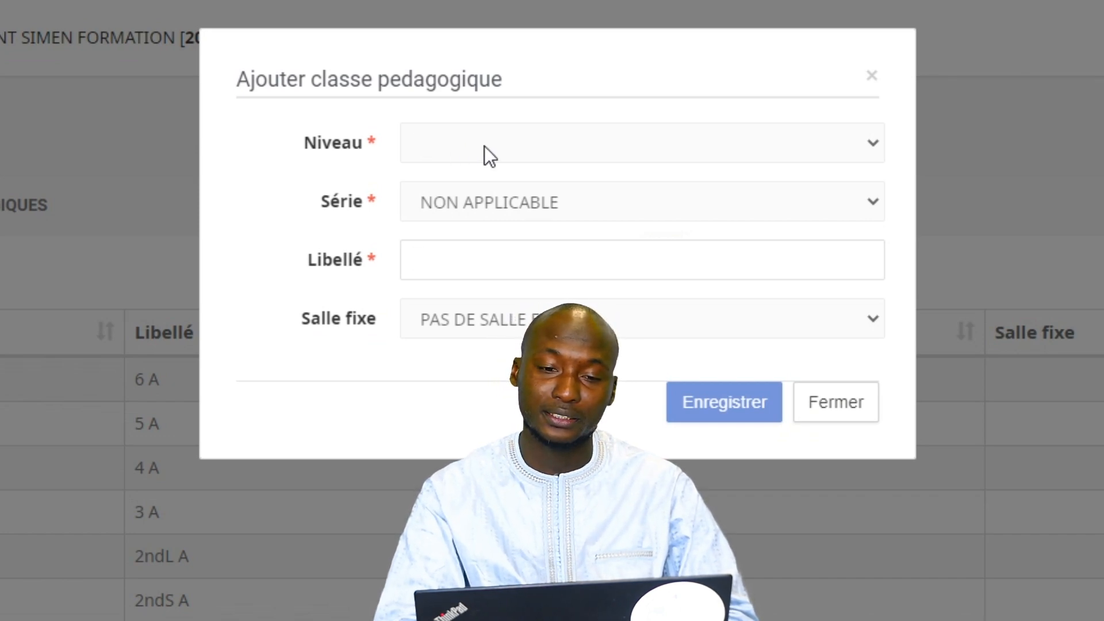
{"action": "left_click", "coordinate": [484, 147]}
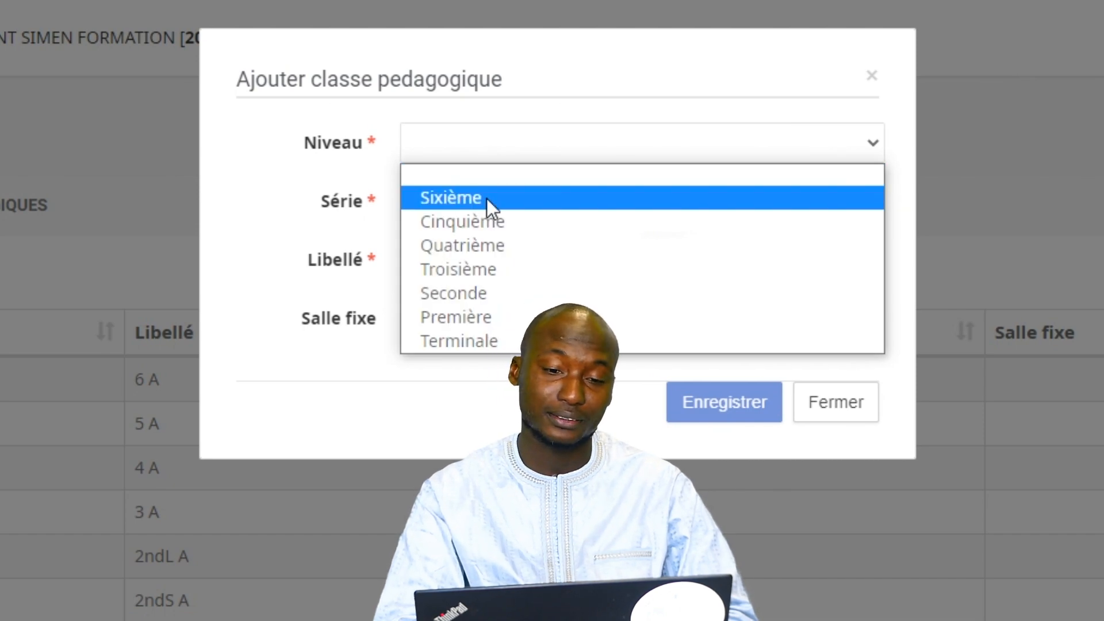
{"action": "left_click", "coordinate": [447, 204]}
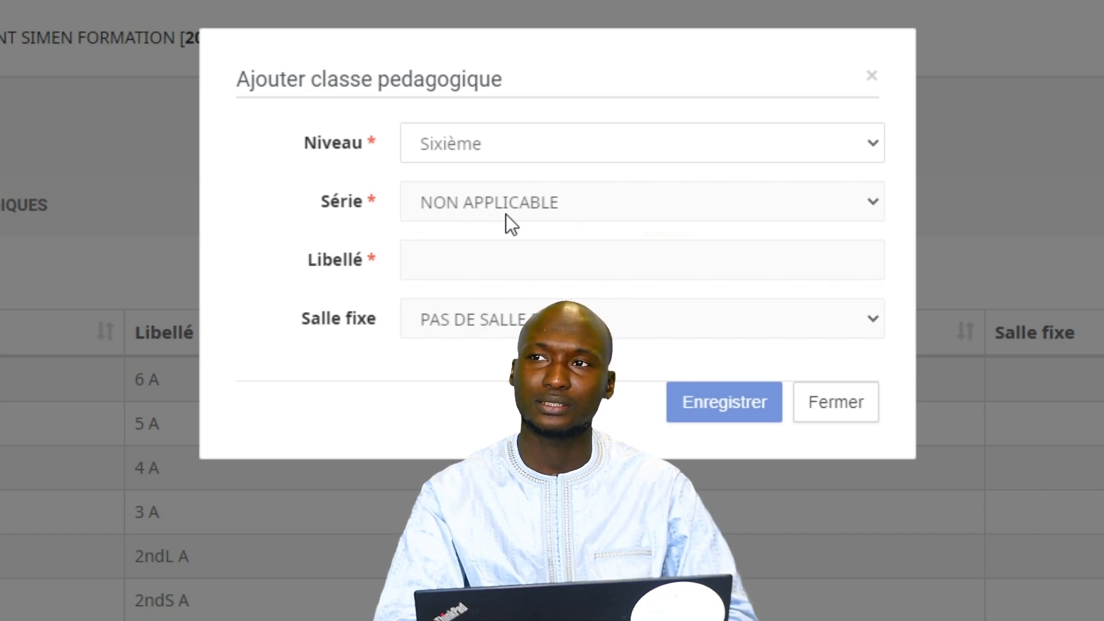
{"action": "left_click", "coordinate": [595, 208]}
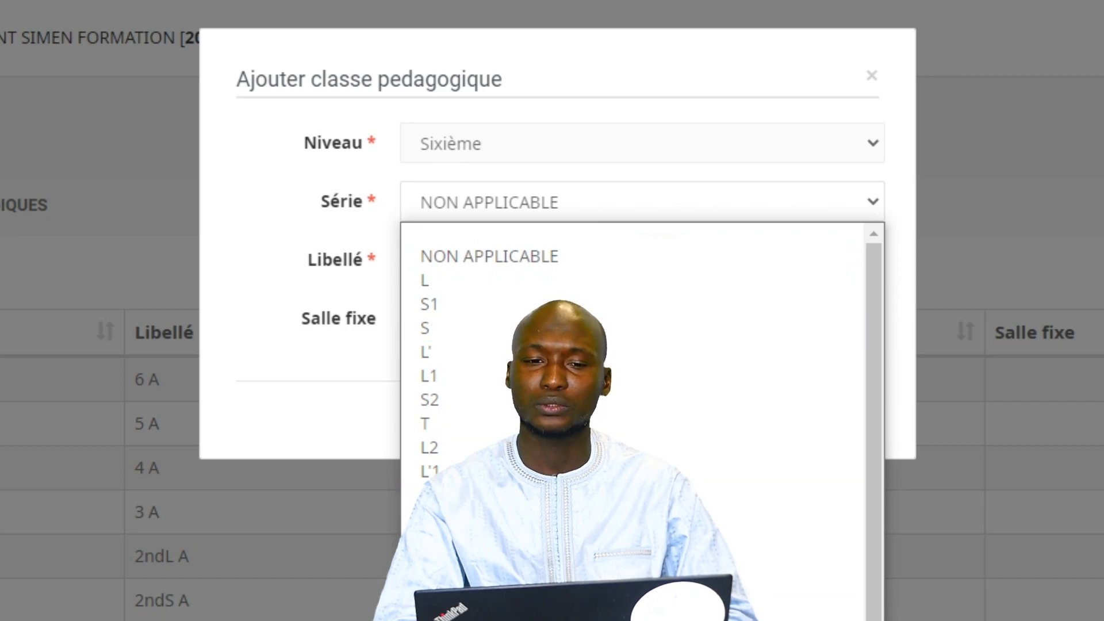
{"action": "left_click", "coordinate": [546, 620]}
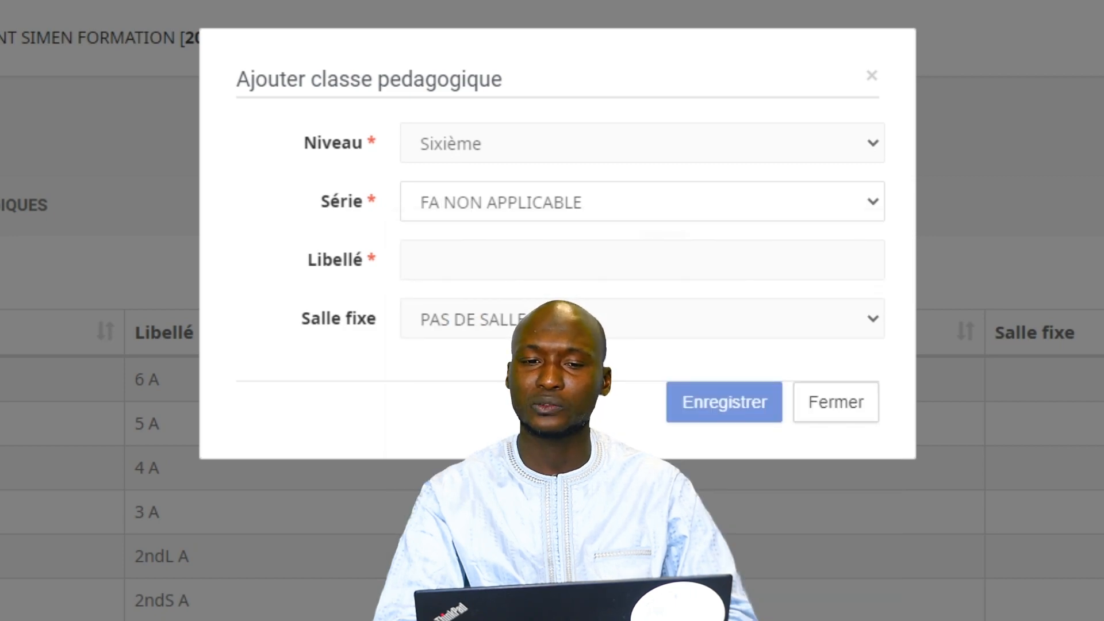
{"action": "left_click", "coordinate": [638, 203]}
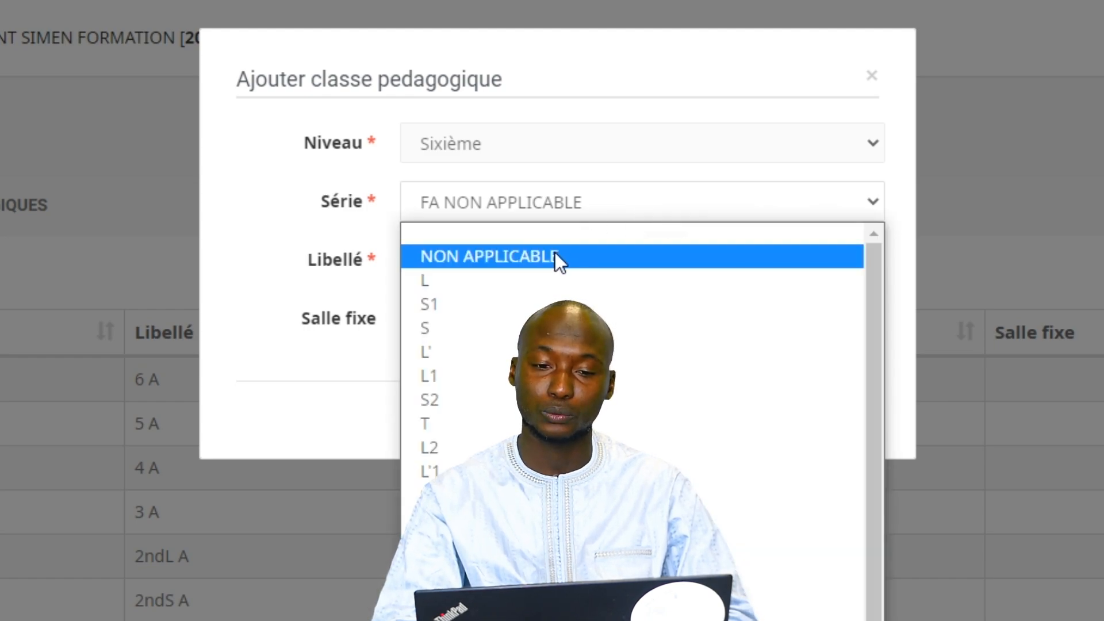
{"action": "left_click", "coordinate": [554, 253]}
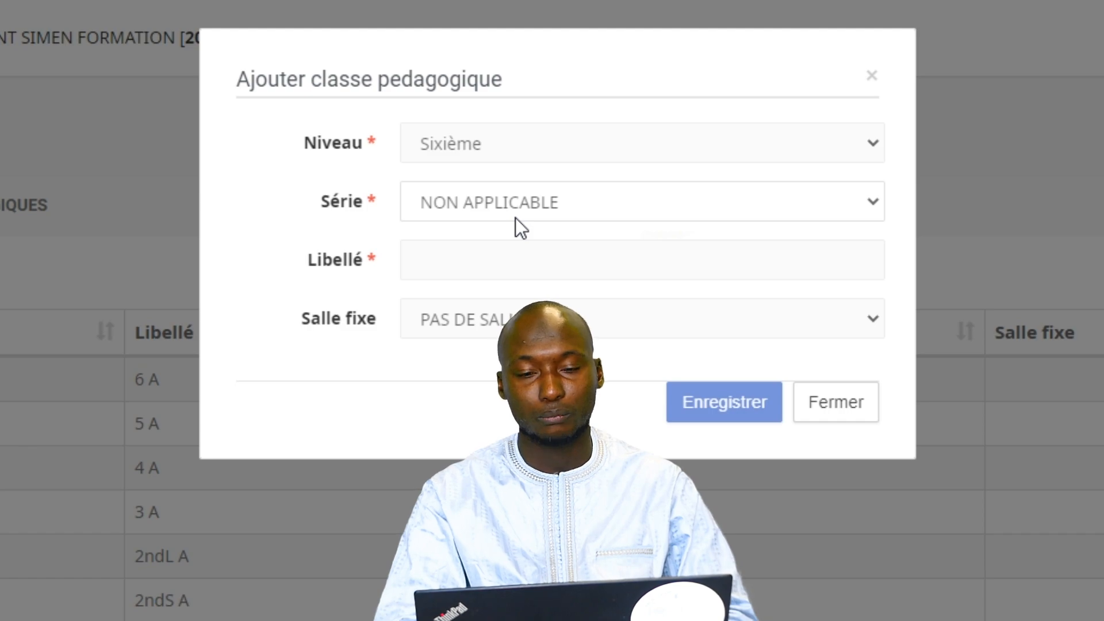
- Enter 6B as the libellé of the new Sixième class
{"action": "left_click", "coordinate": [457, 263]}
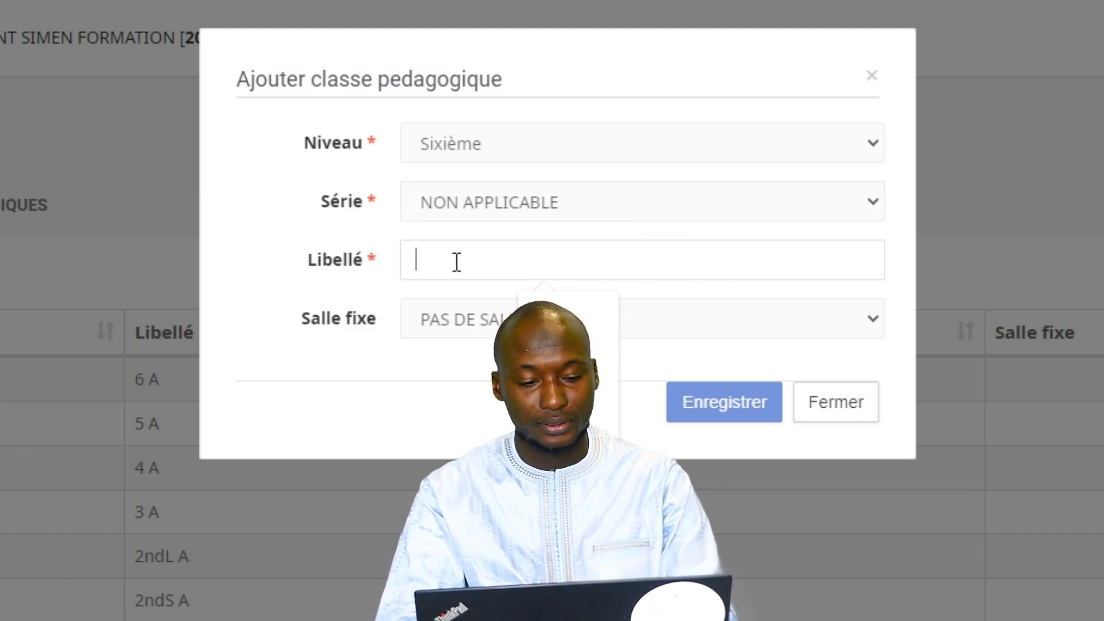
{"action": "type", "text": "6A"}
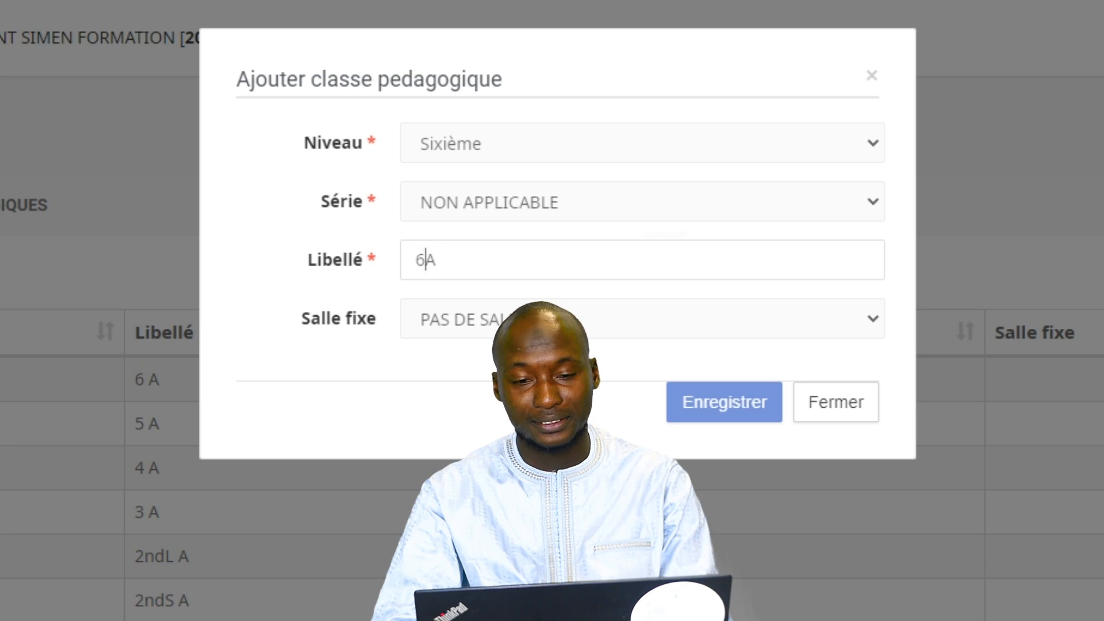
{"action": "key", "text": "Left"}
{"action": "type", "text": "e"}
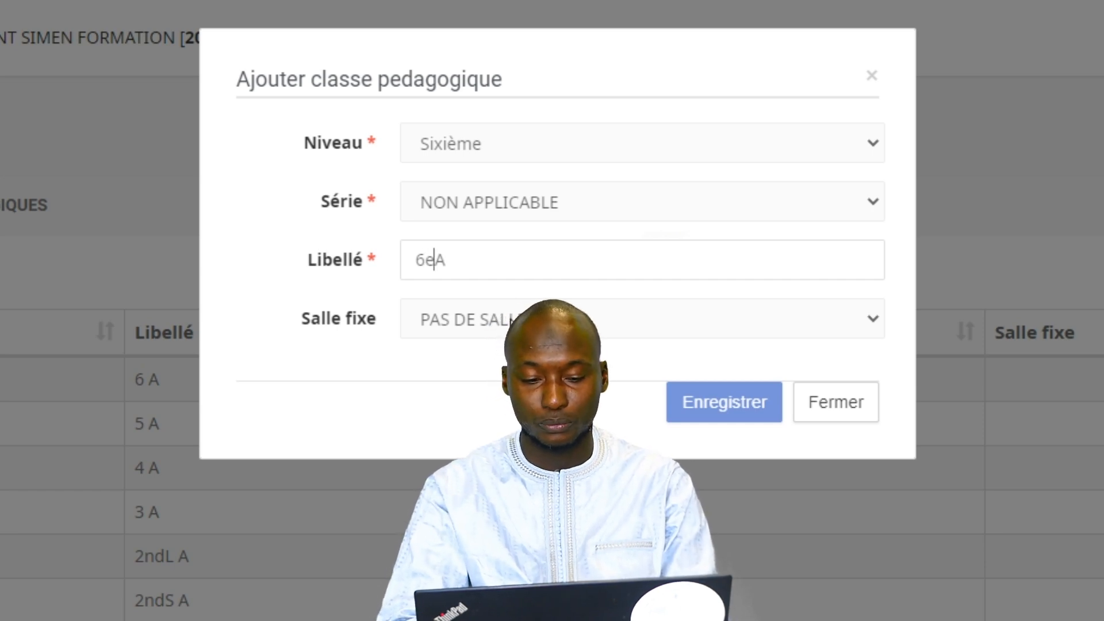
{"action": "key", "text": "BackSpace"}
{"action": "type", "text": "M"}
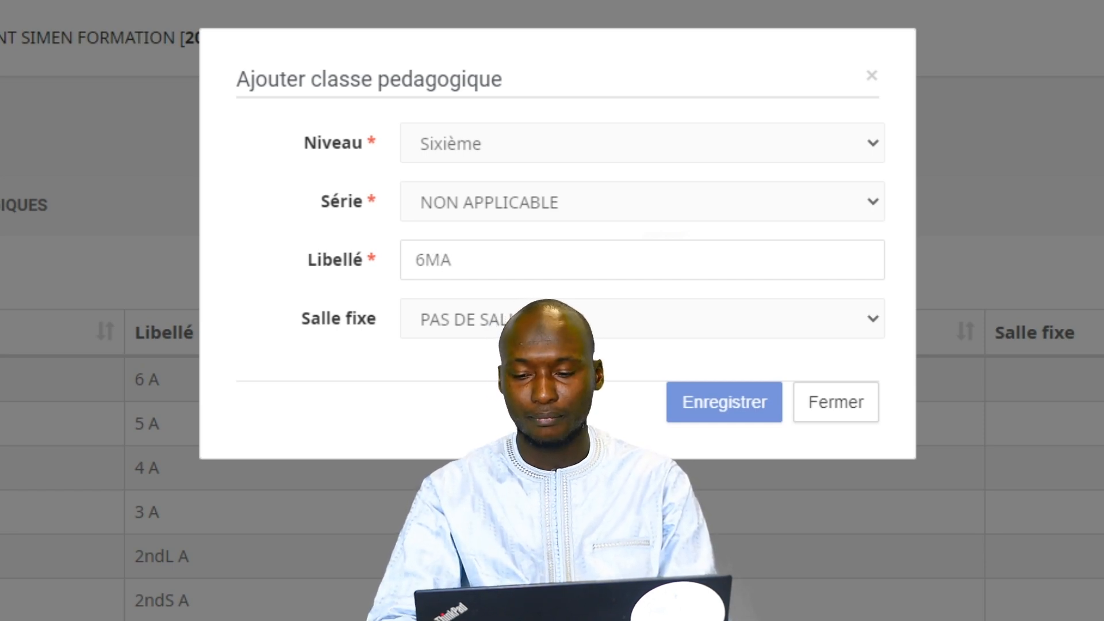
{"action": "key", "text": "BackSpace"}
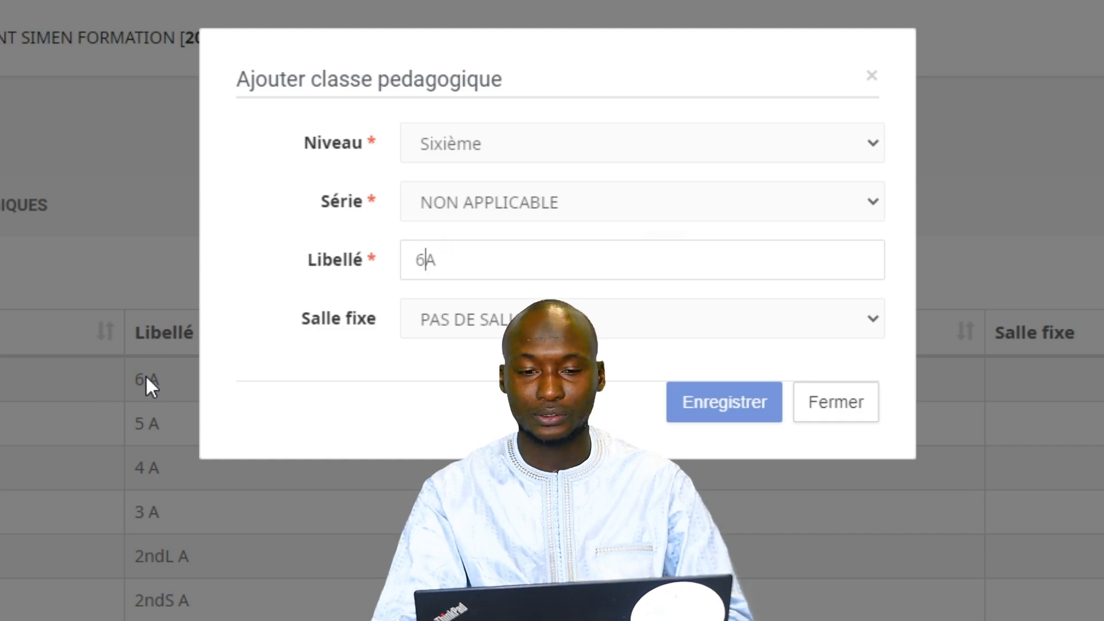
{"action": "key", "text": "Delete"}
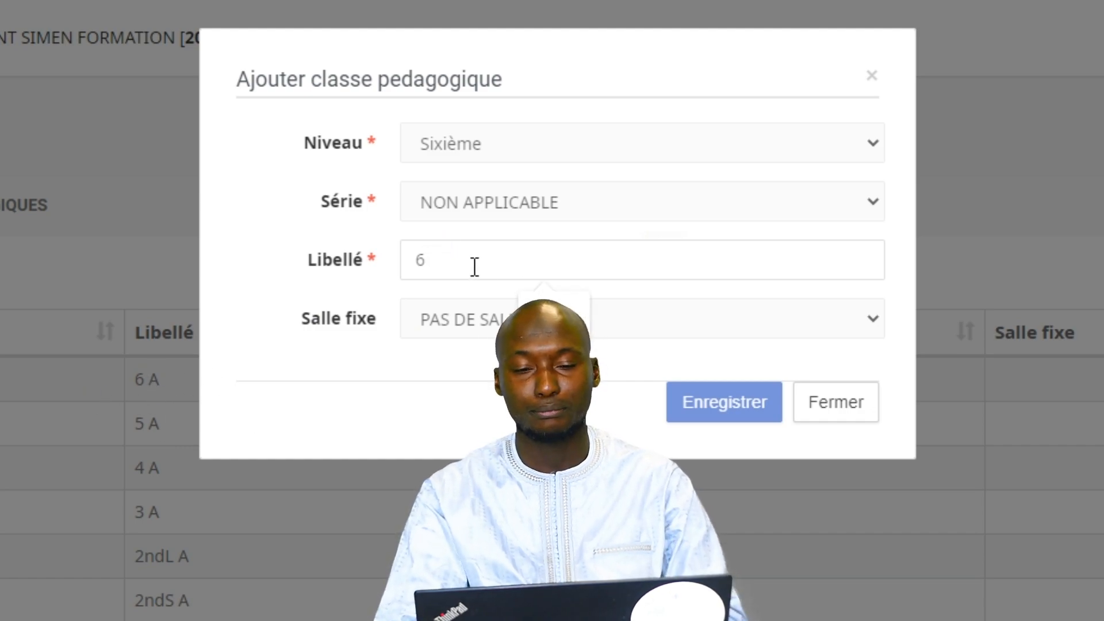
{"action": "type", "text": "B"}
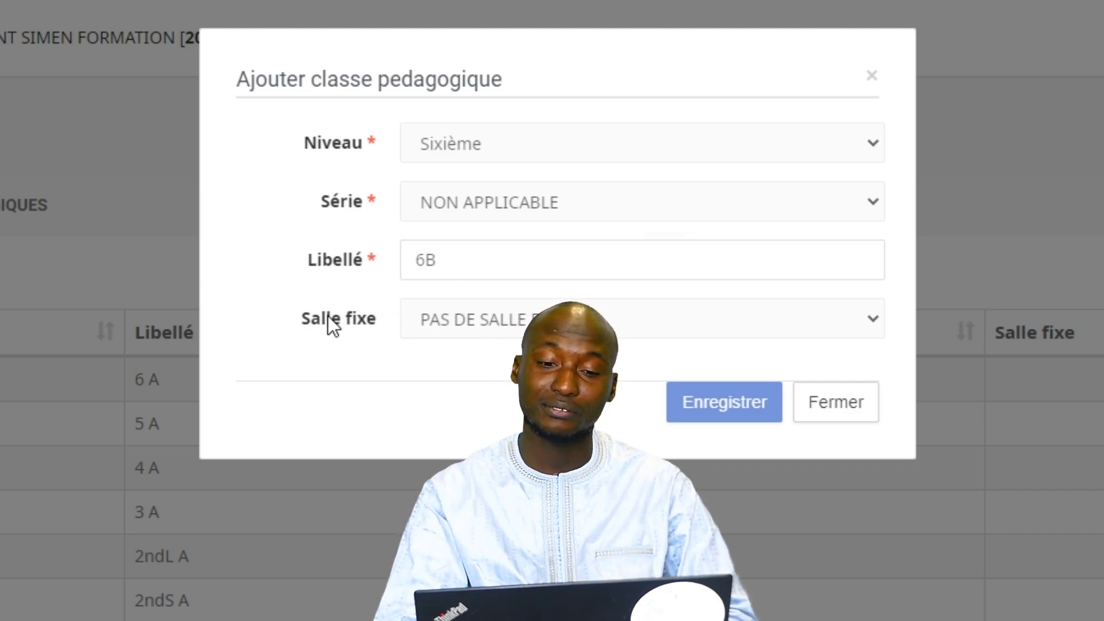
- Review the fixed-room choices, keep PAS DE SALLE FIXE, and save the 6B class
{"action": "left_click", "coordinate": [421, 321]}
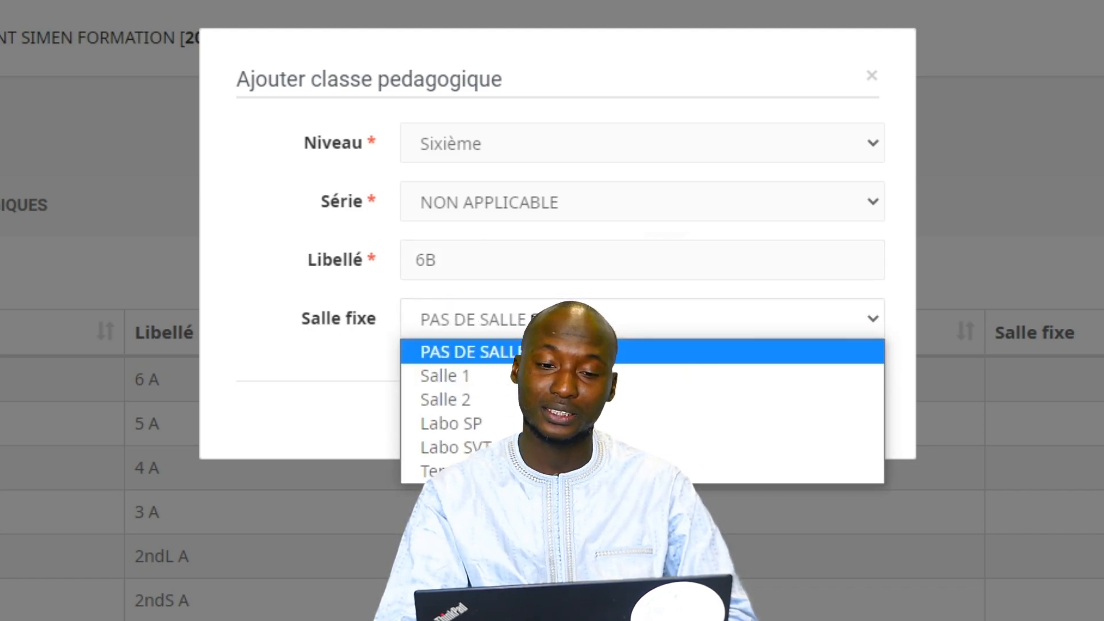
{"action": "left_click", "coordinate": [328, 334]}
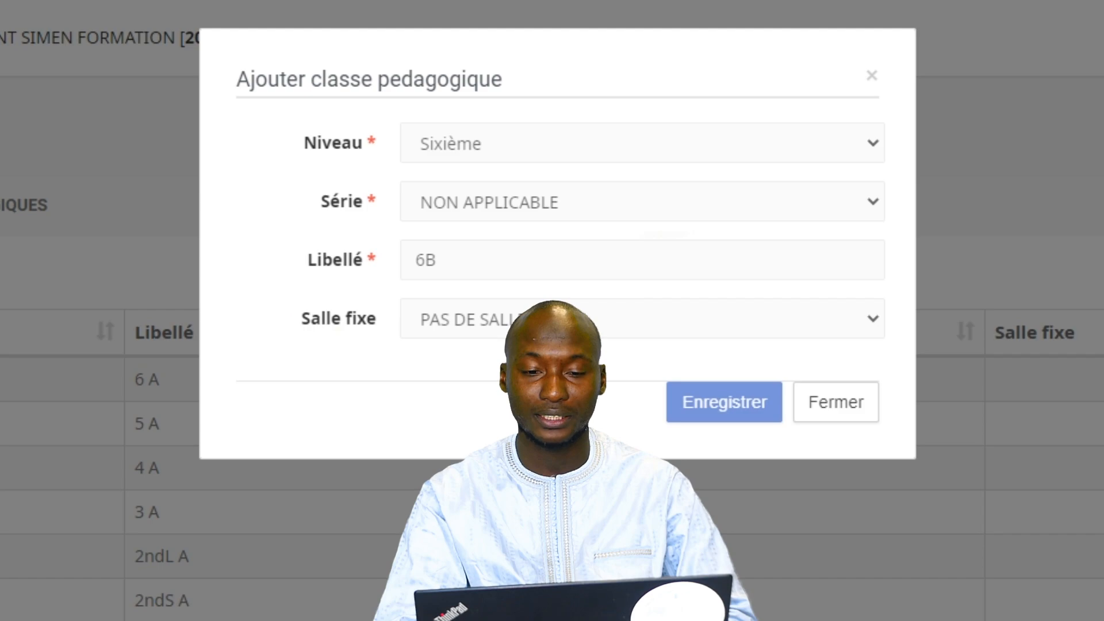
{"action": "left_click", "coordinate": [410, 320]}
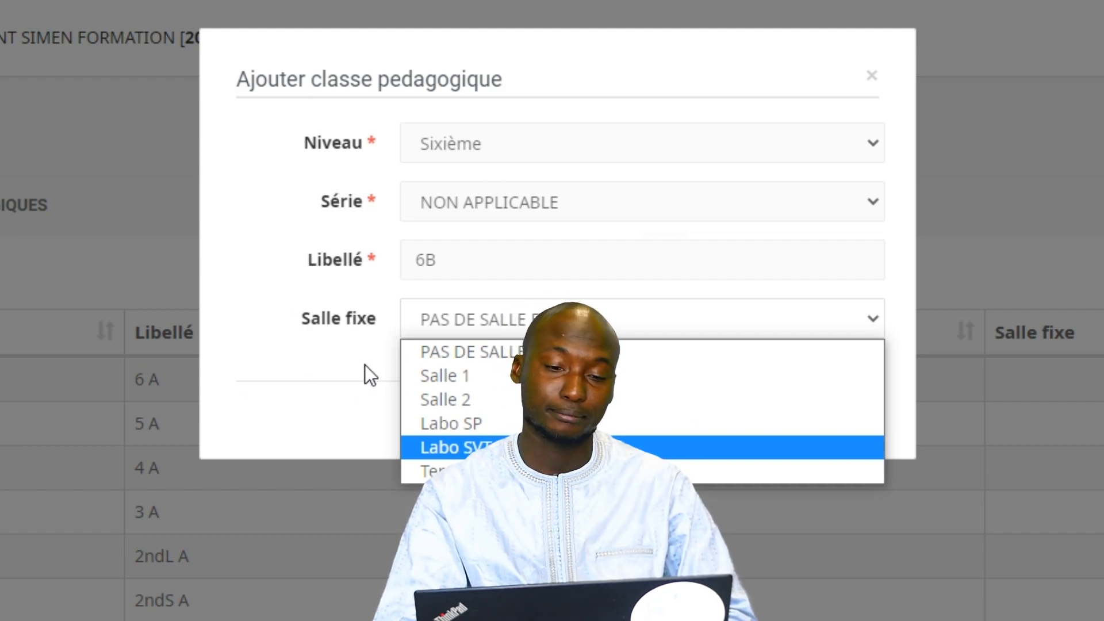
{"action": "left_click", "coordinate": [331, 353]}
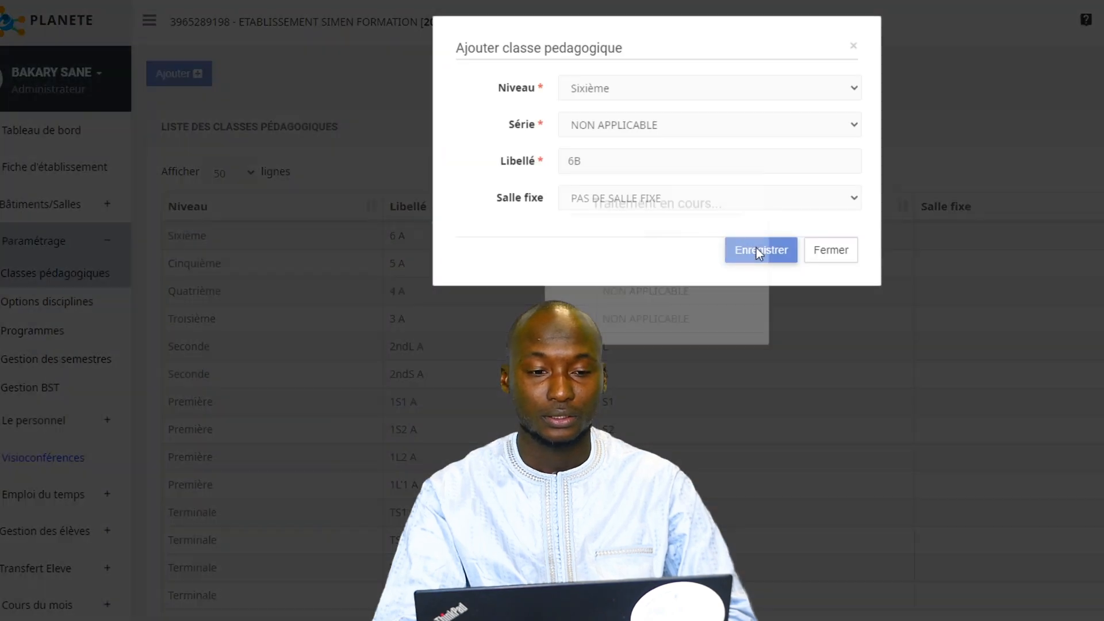
{"action": "left_click", "coordinate": [719, 406]}
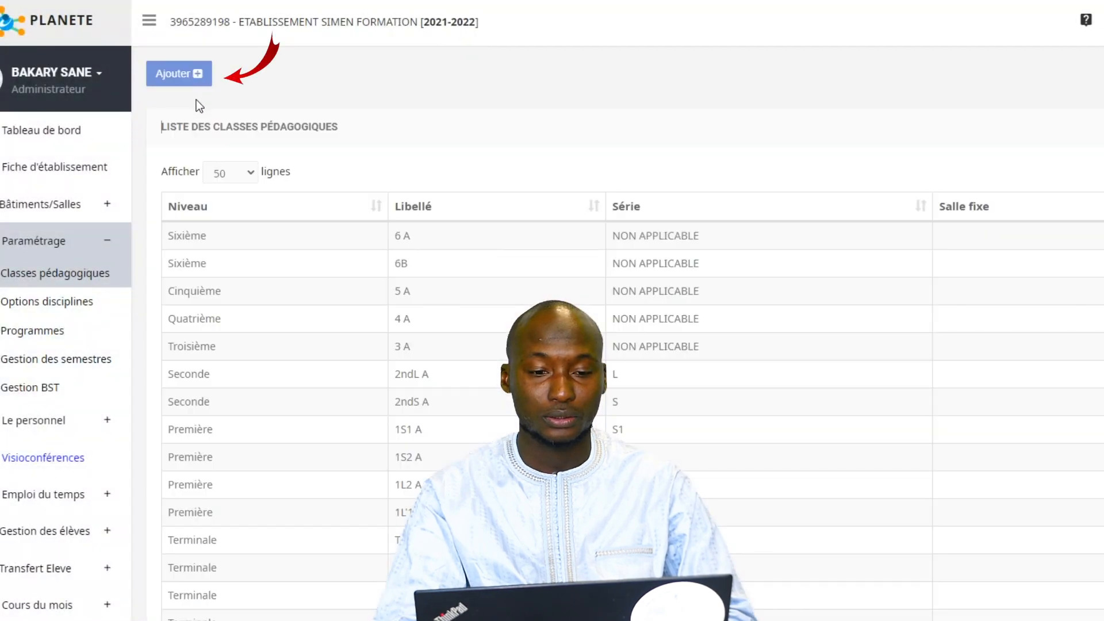
- Start another pedagogical class with niveau Seconde and série L
{"action": "left_click", "coordinate": [177, 74]}
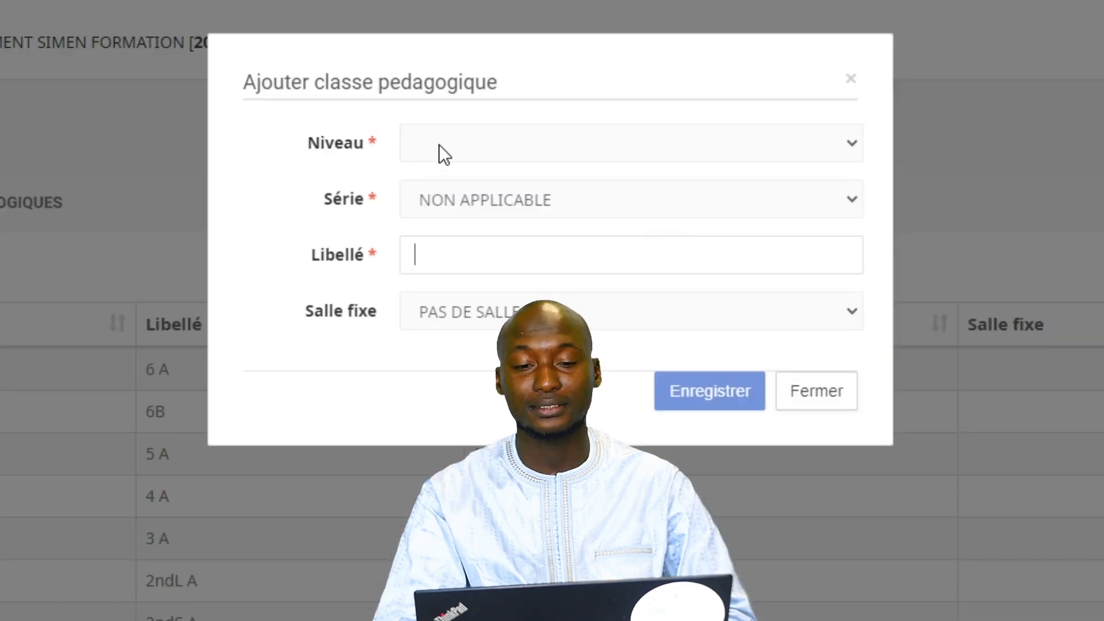
{"action": "left_click", "coordinate": [439, 148]}
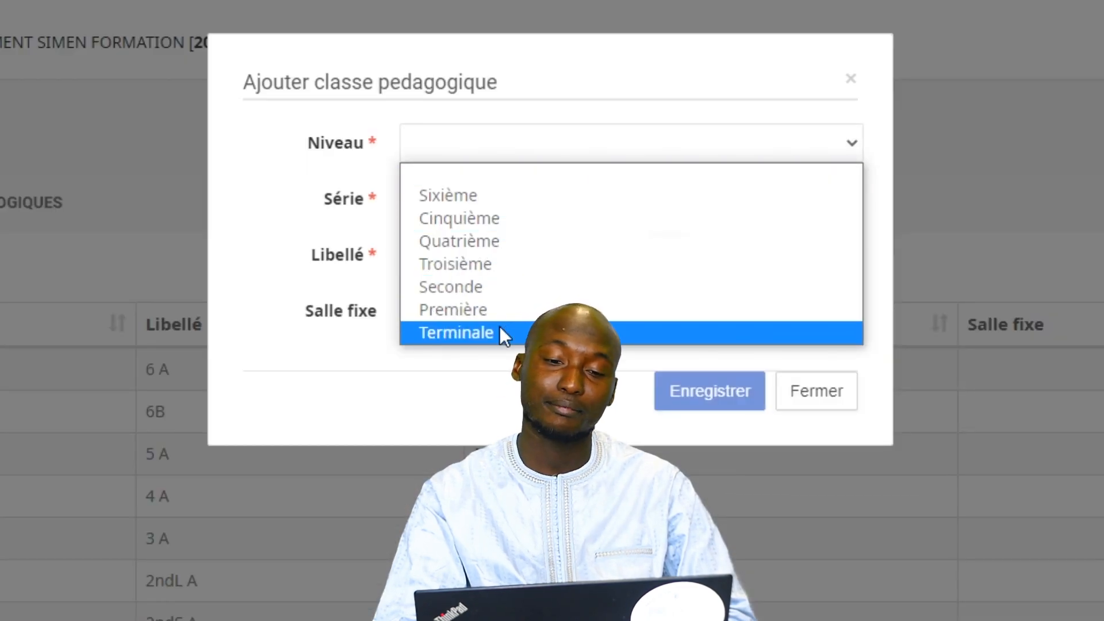
{"action": "left_click", "coordinate": [489, 286]}
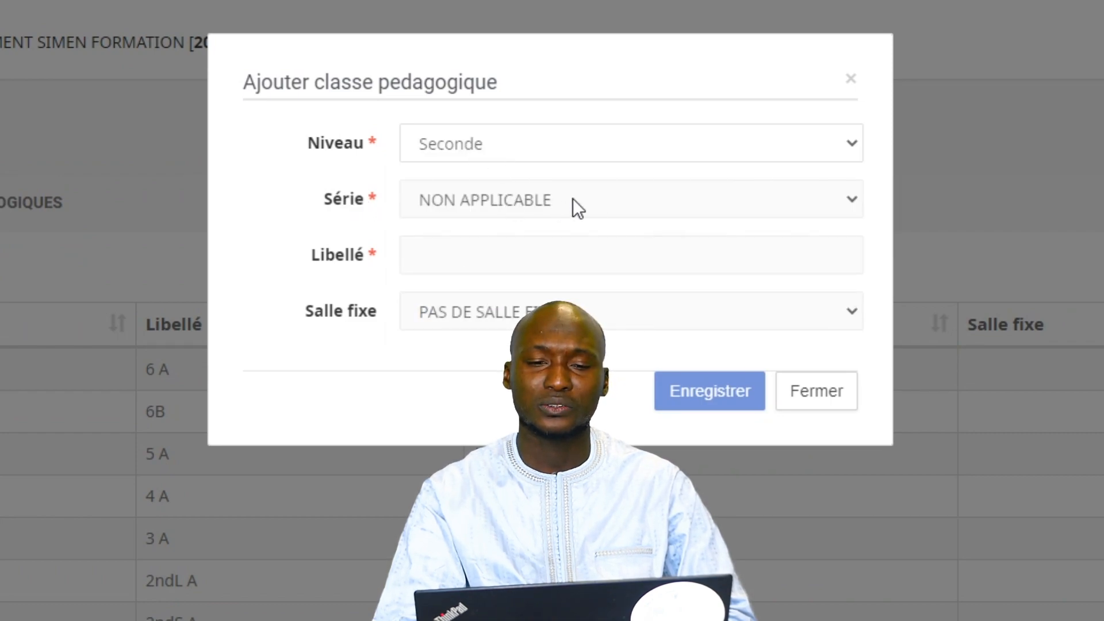
{"action": "left_click", "coordinate": [613, 199]}
{"action": "left_click", "coordinate": [576, 282]}
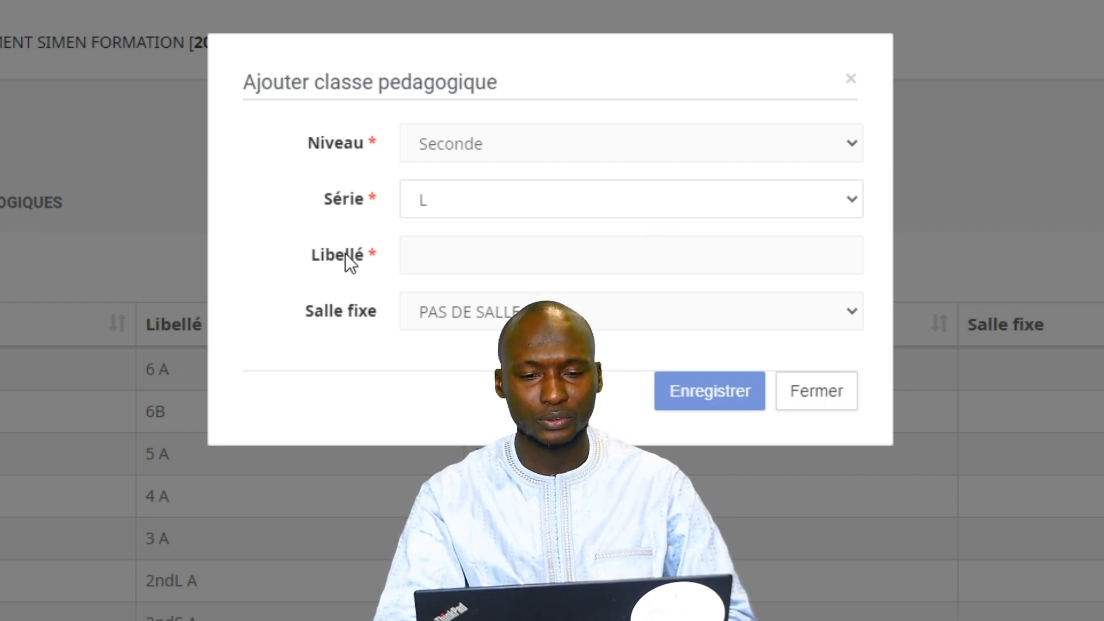
- Enter 2ndLB as the libellé of the Seconde class and save it
{"action": "left_click", "coordinate": [473, 256]}
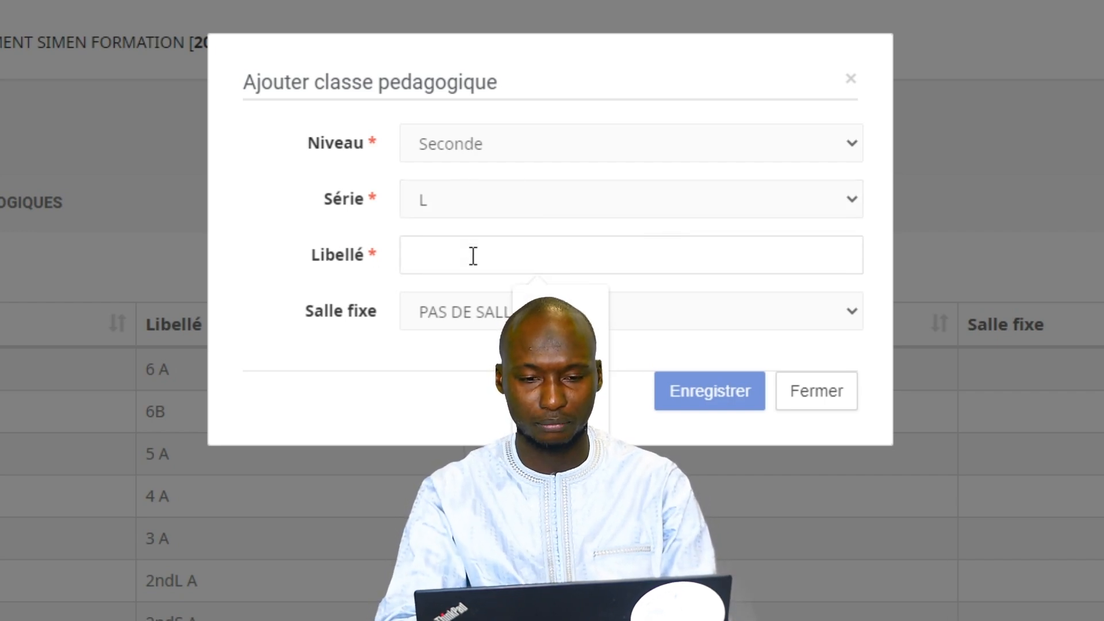
{"action": "type", "text": "2ndSA"}
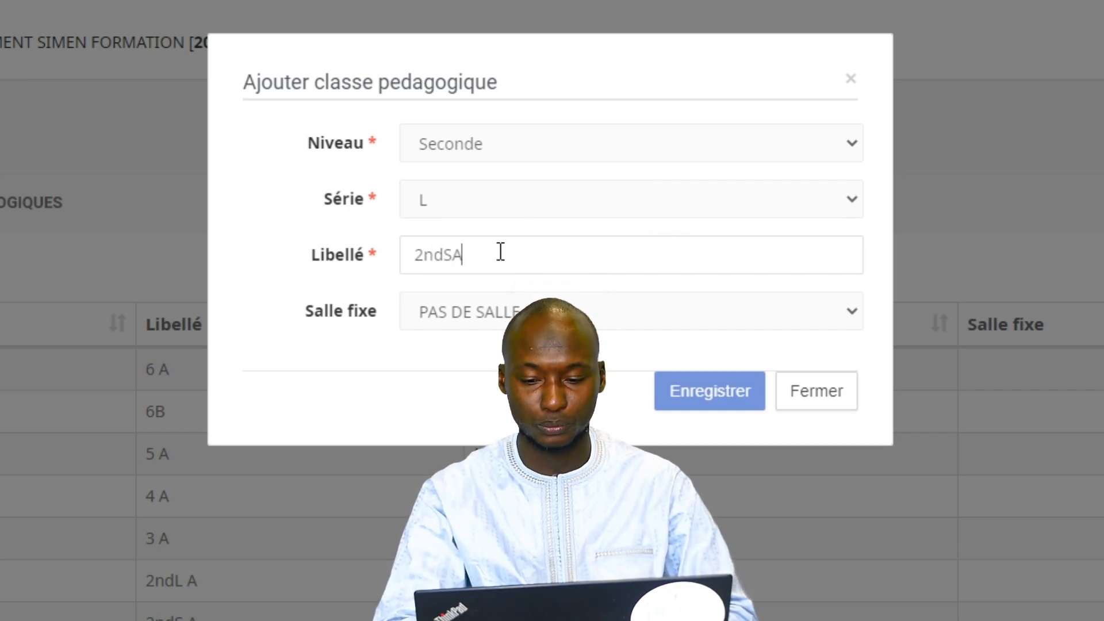
{"action": "key", "text": "BackSpace"}
{"action": "key", "text": "BackSpace"}
{"action": "type", "text": "L"}
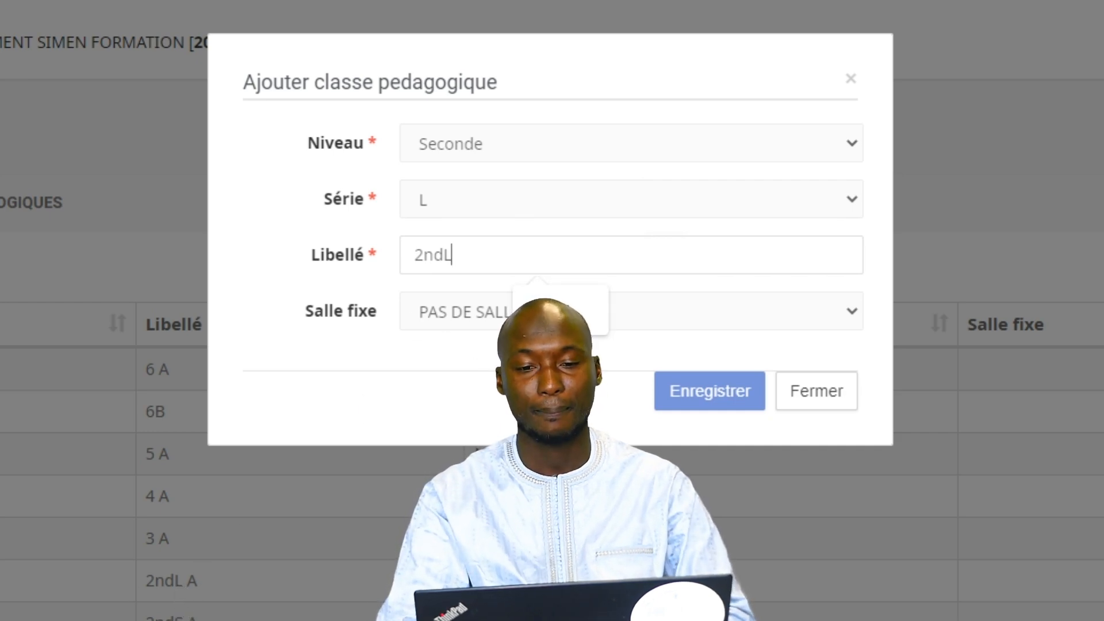
{"action": "type", "text": "AB"}
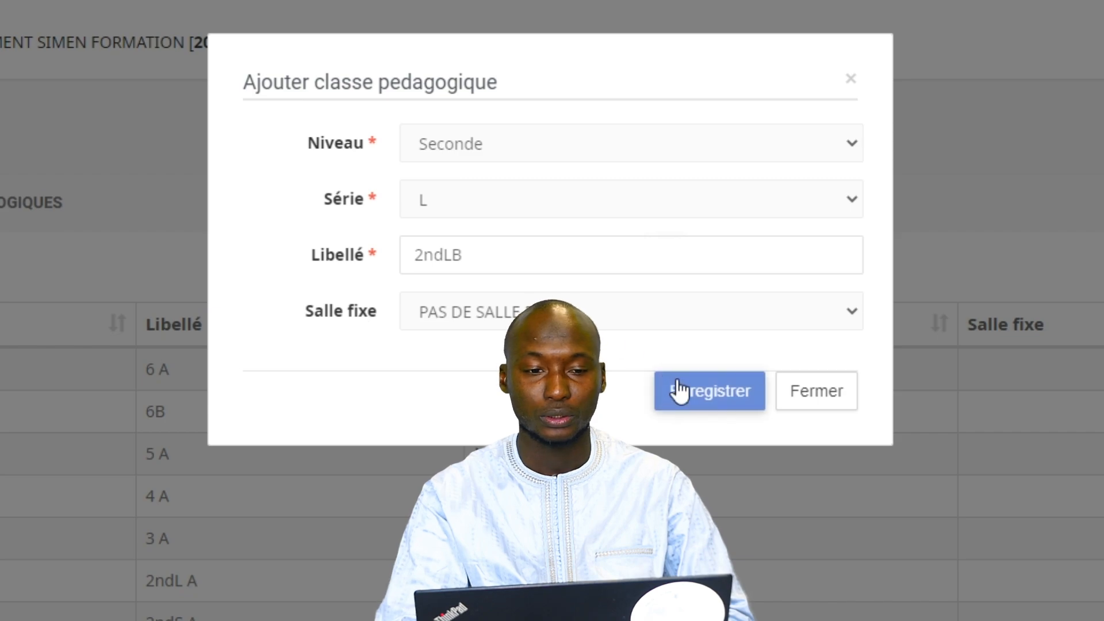
{"action": "left_click", "coordinate": [701, 391]}
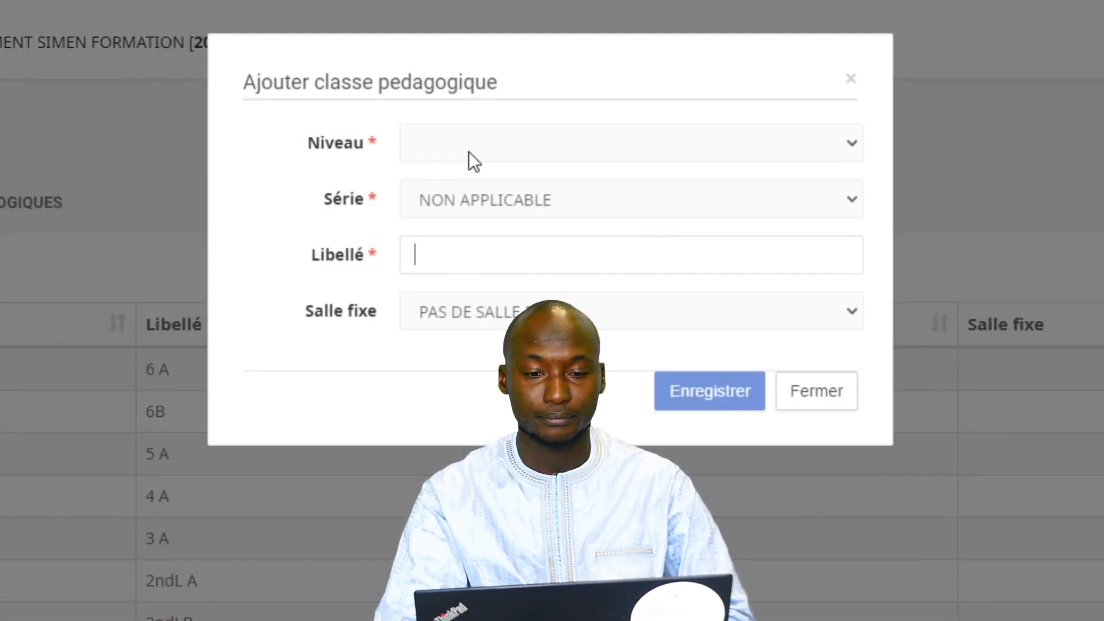
- Define the new class with niveau Seconde, série S and libellé 2ndSB, and save it
{"action": "left_click", "coordinate": [468, 152]}
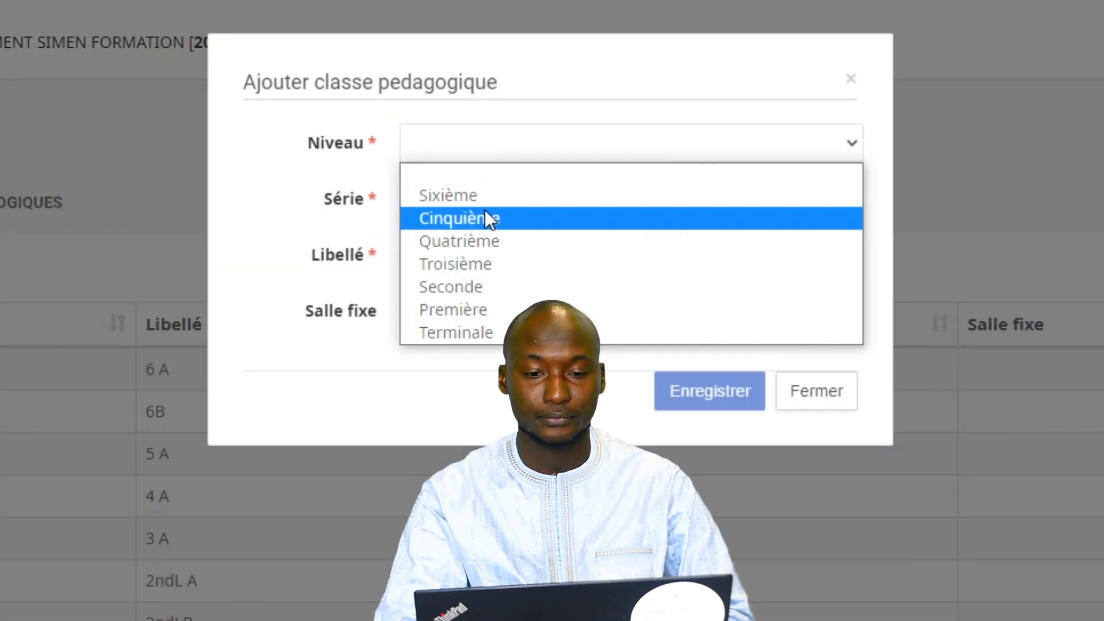
{"action": "left_click", "coordinate": [511, 286]}
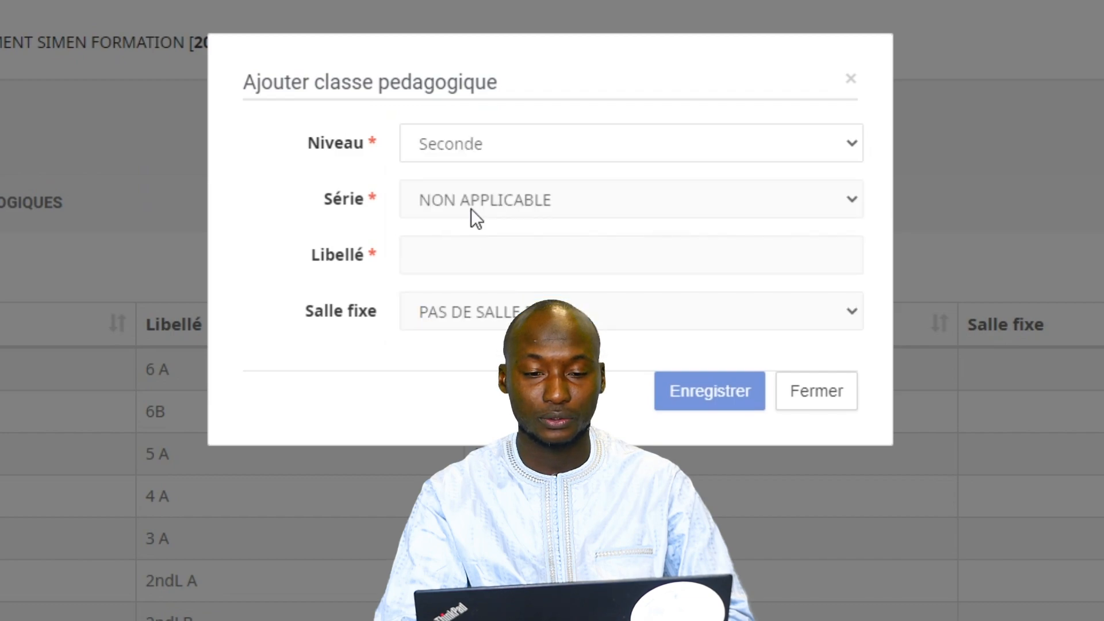
{"action": "left_click", "coordinate": [471, 204]}
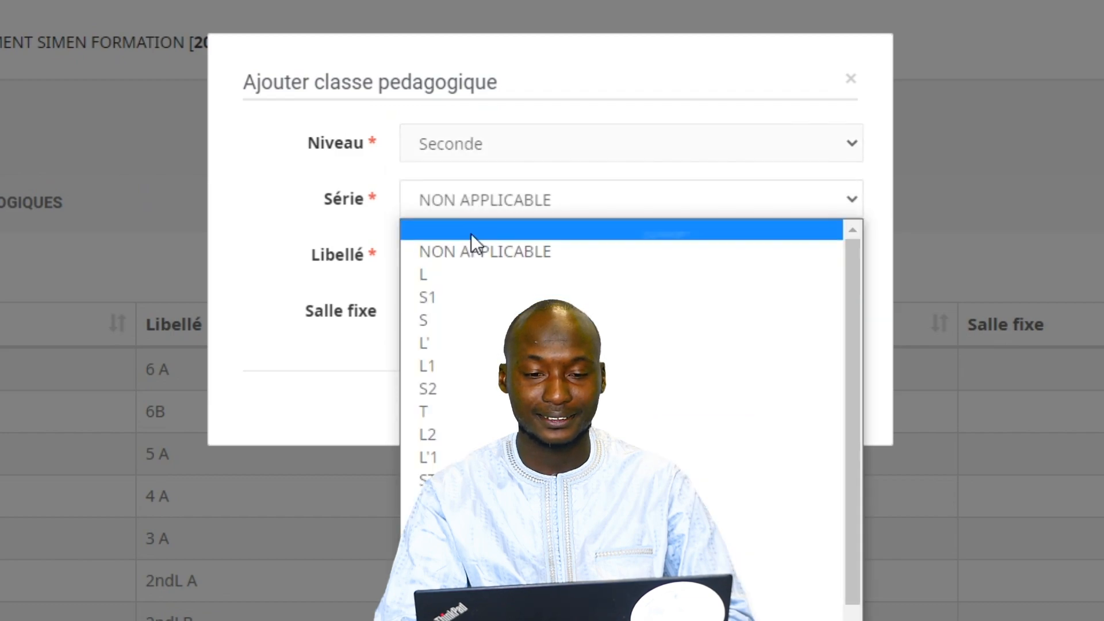
{"action": "left_click", "coordinate": [484, 320]}
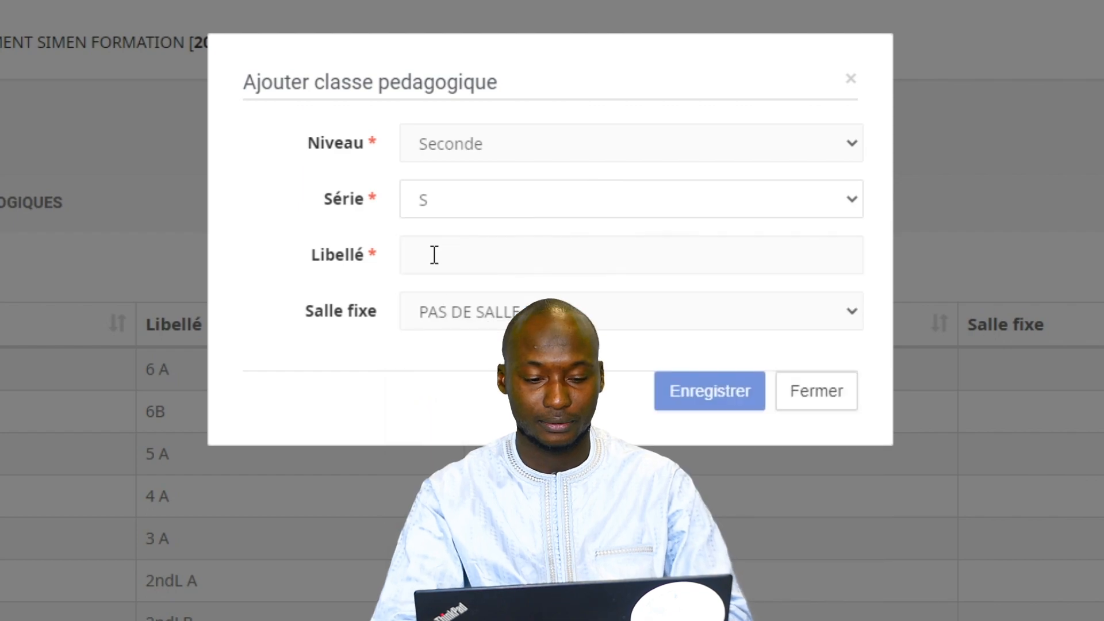
{"action": "left_click", "coordinate": [434, 252]}
{"action": "type", "text": "2n"}
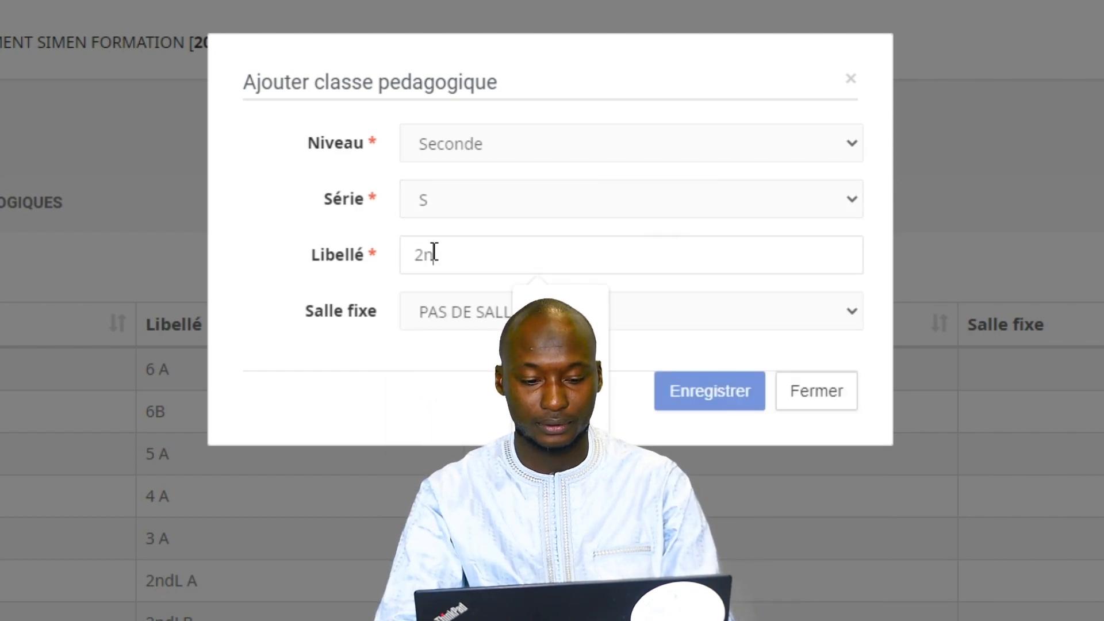
{"action": "type", "text": "d"}
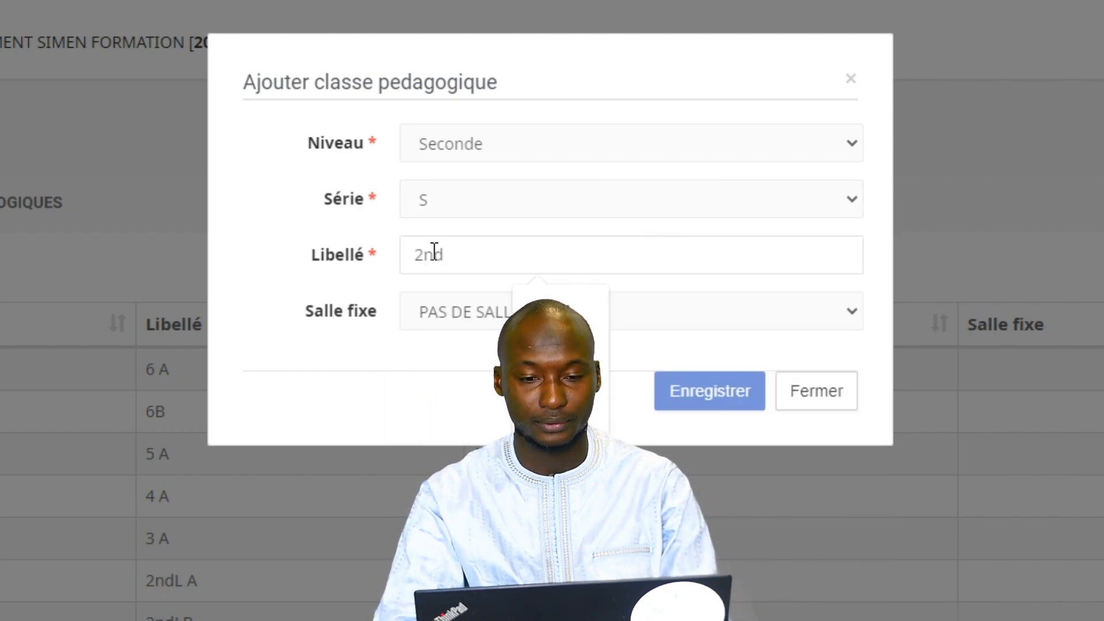
{"action": "type", "text": "SB"}
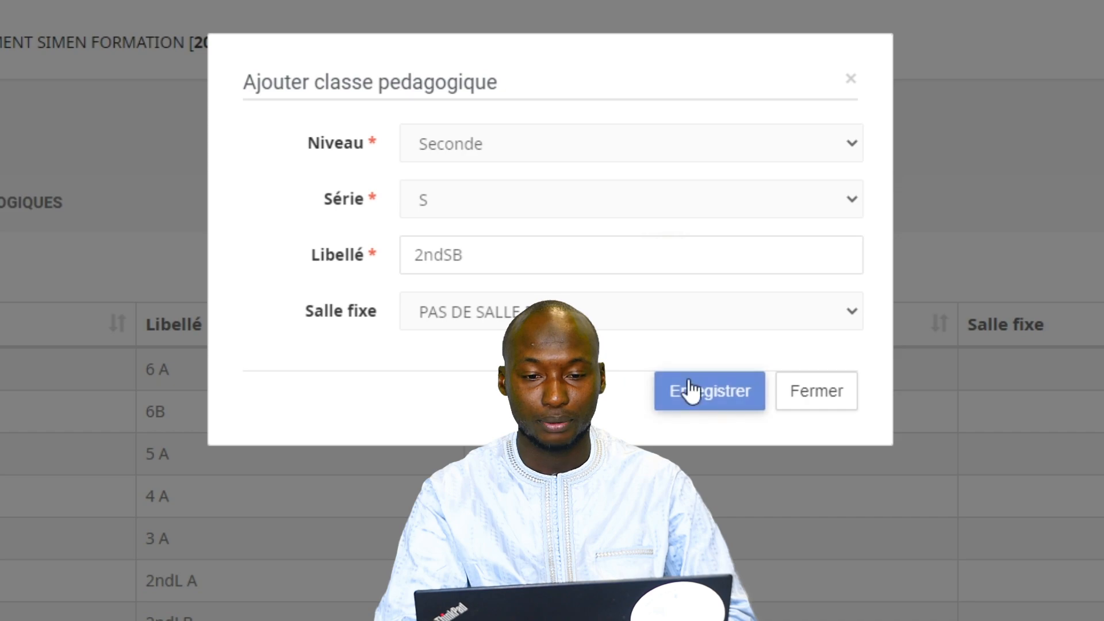
{"action": "left_click", "coordinate": [712, 390]}
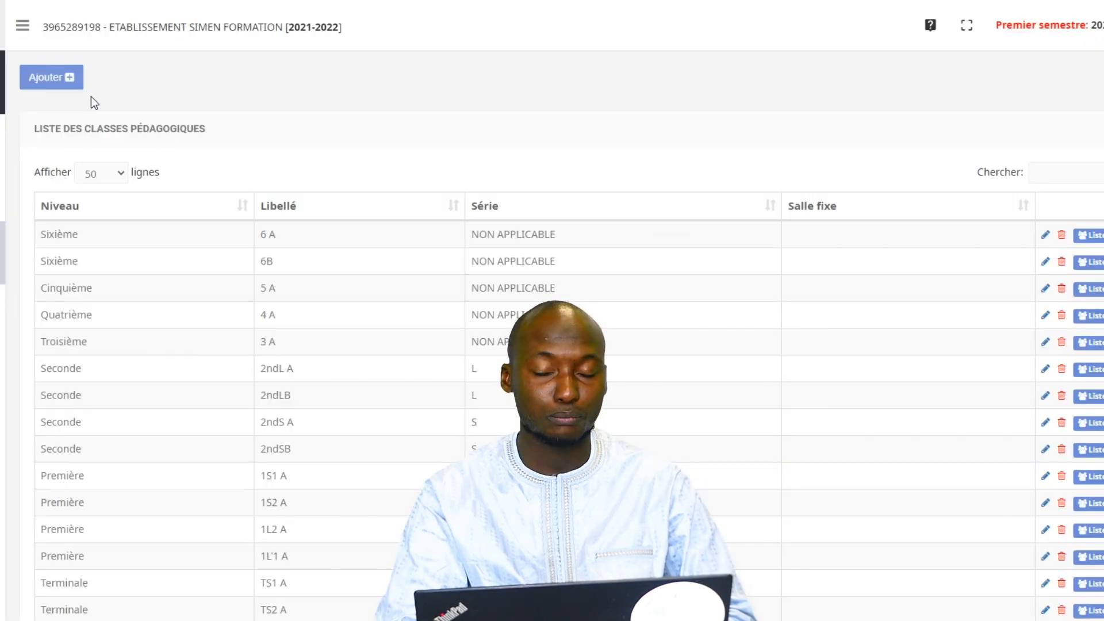
- Start another pedagogical class with niveau Première and série L'1
{"action": "left_click", "coordinate": [40, 75]}
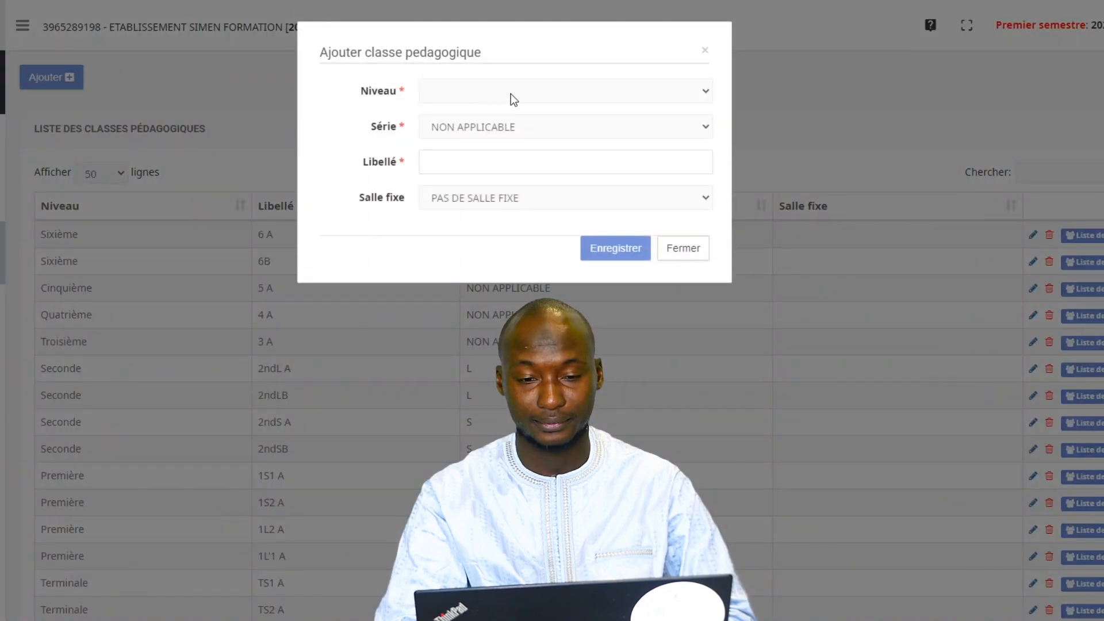
{"action": "left_click", "coordinate": [511, 94]}
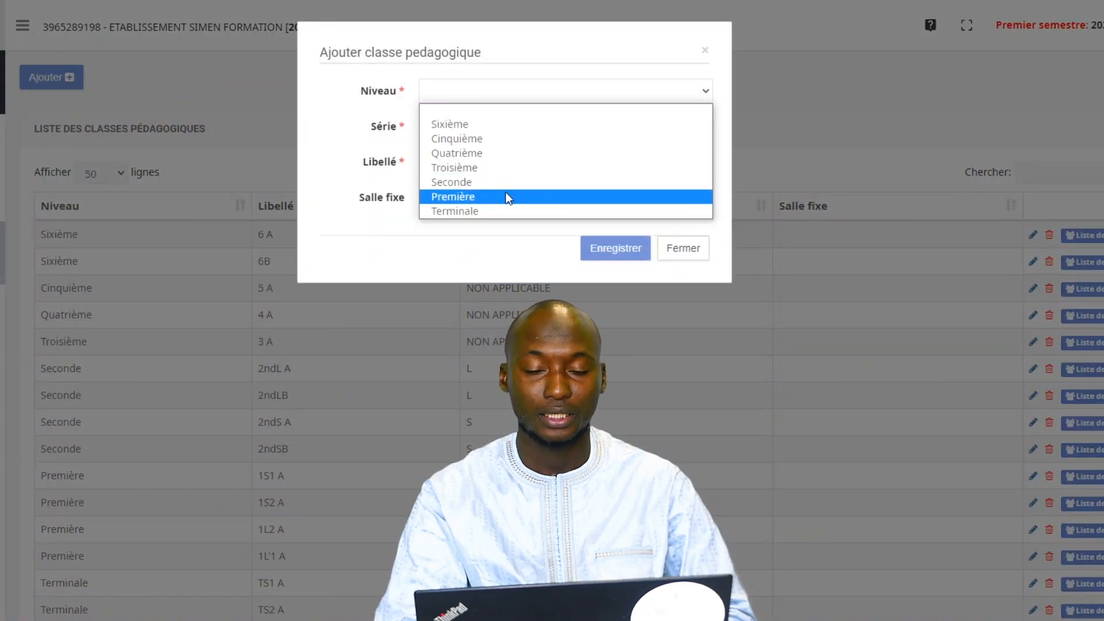
{"action": "left_click", "coordinate": [505, 196]}
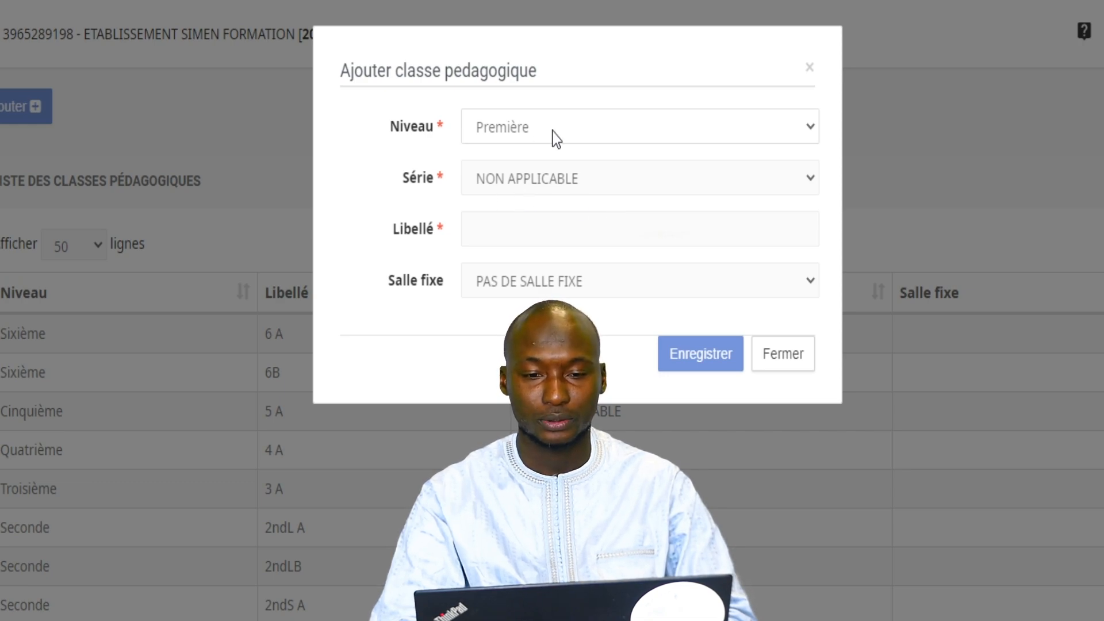
{"action": "left_click", "coordinate": [523, 175]}
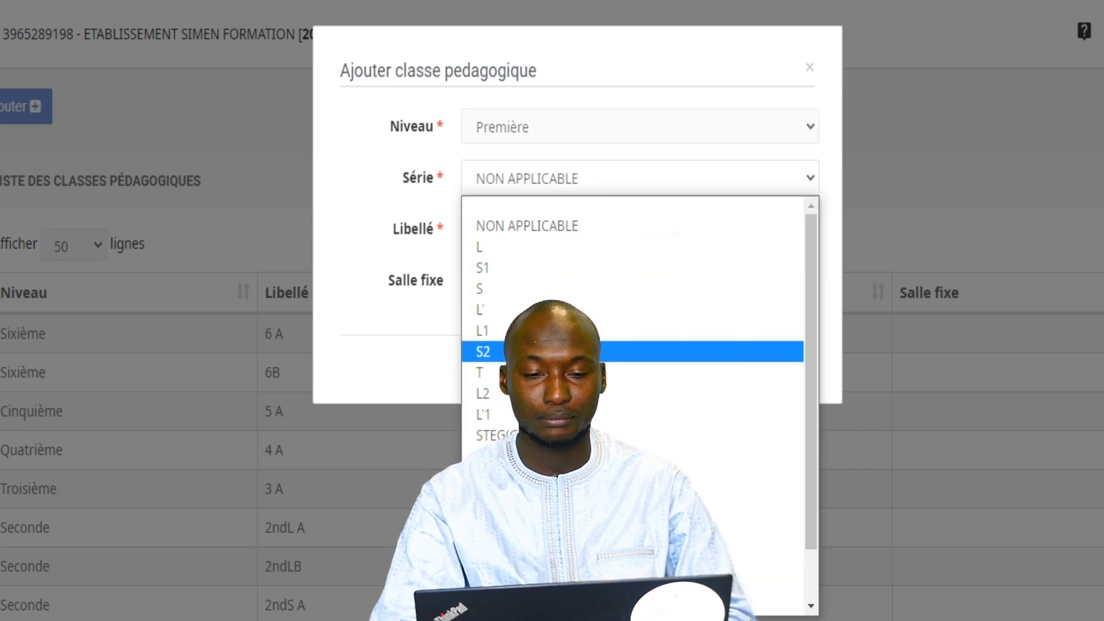
{"action": "left_click", "coordinate": [499, 414]}
- Enter 1L'1B as the libellé of the Première L'1 class and save it
{"action": "left_click", "coordinate": [521, 231]}
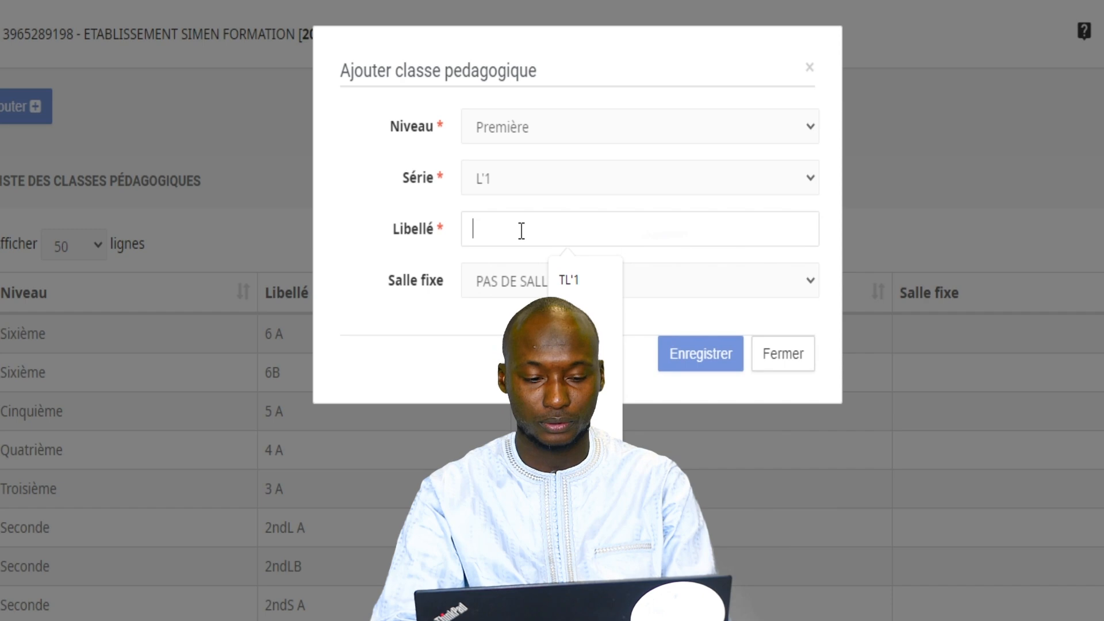
{"action": "type", "text": "1er"}
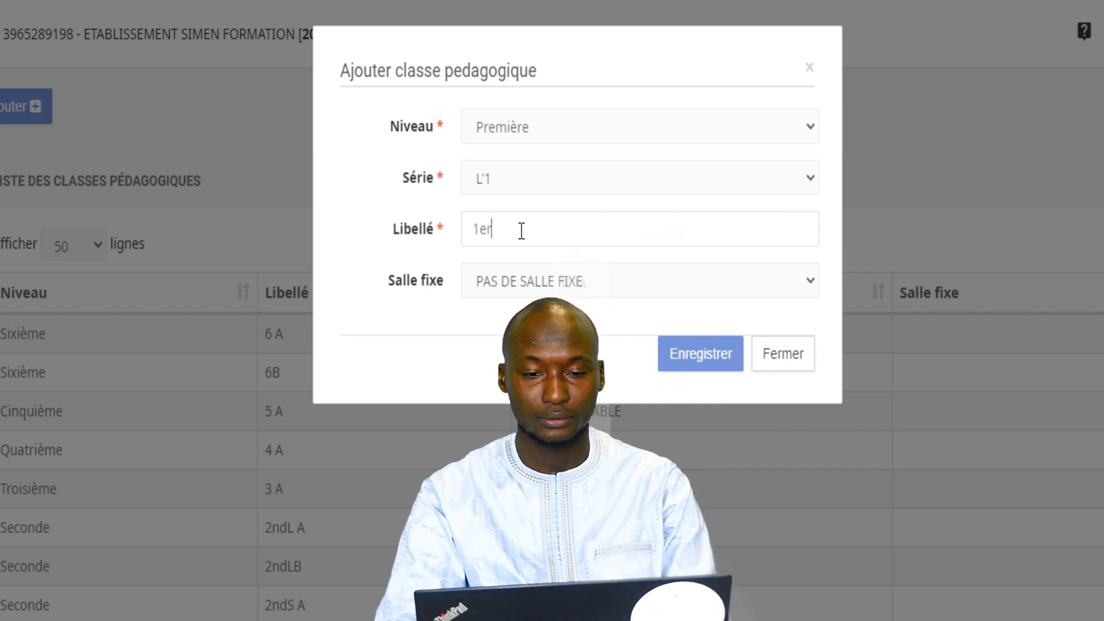
{"action": "key", "text": "BackSpace"}
{"action": "key", "text": "BackSpace"}
{"action": "key", "text": "BackSpace"}
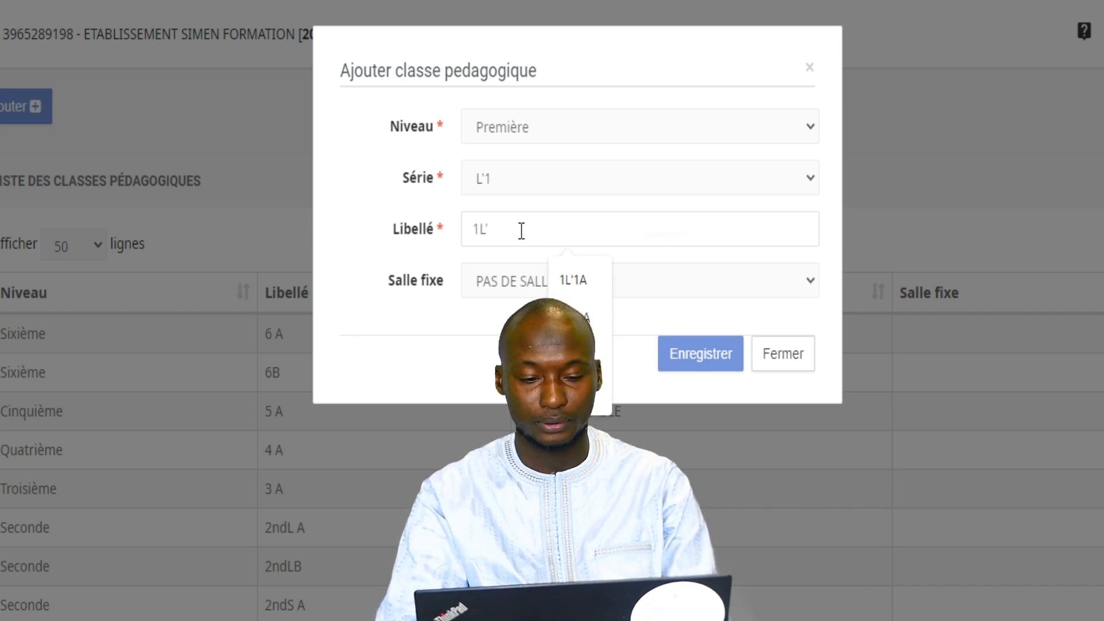
{"action": "type", "text": "L'1B"}
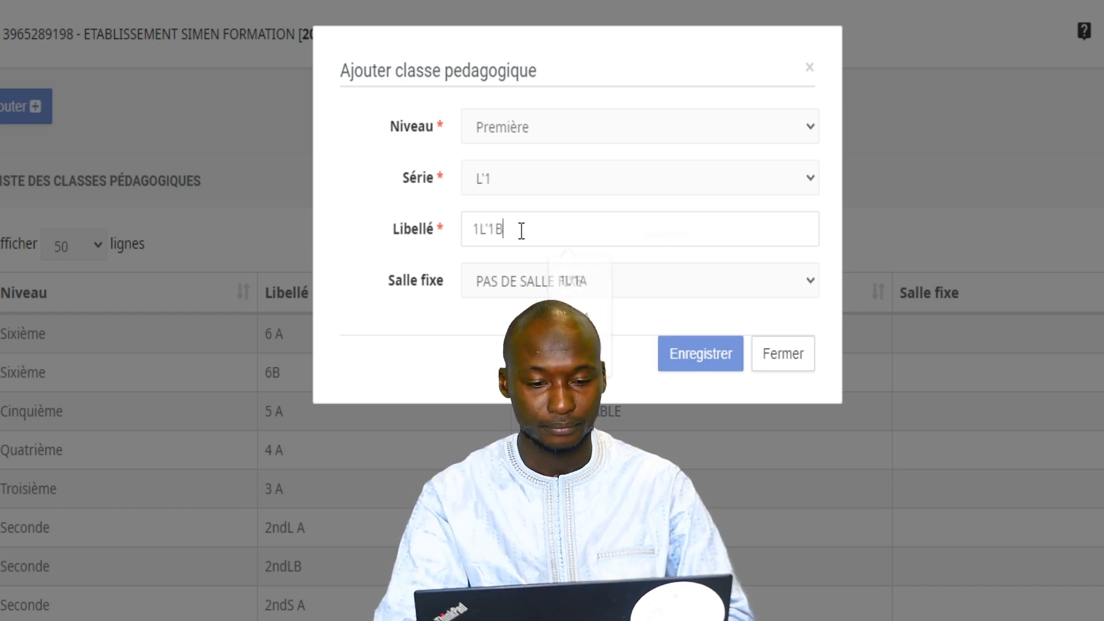
{"action": "scroll", "coordinate": [552, 345], "scroll_direction": "down", "scroll_amount": 1}
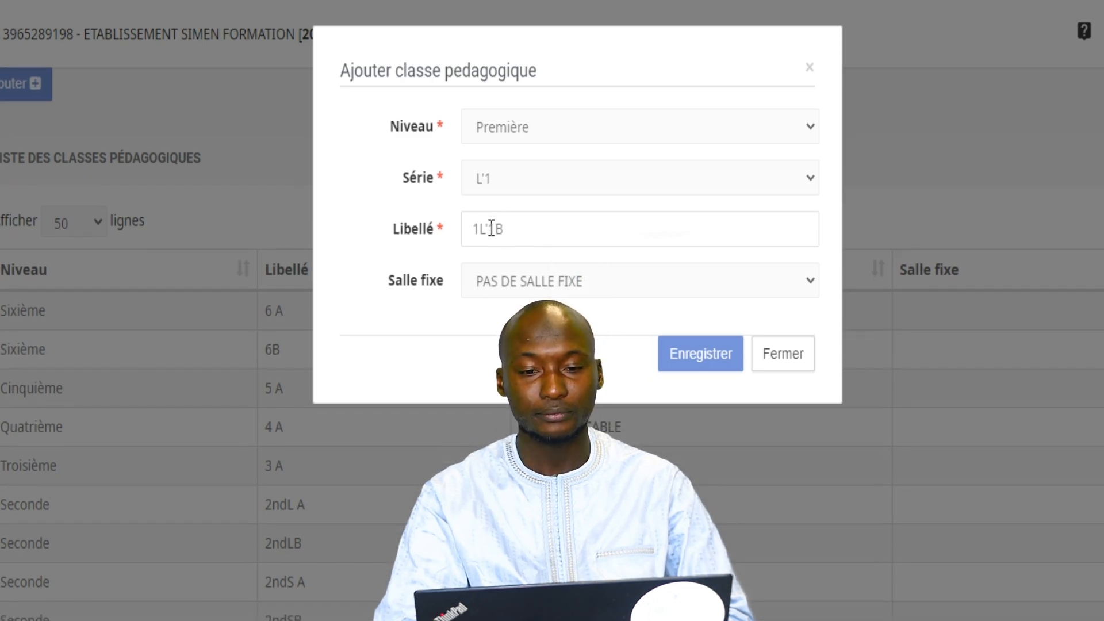
{"action": "left_click", "coordinate": [697, 364]}
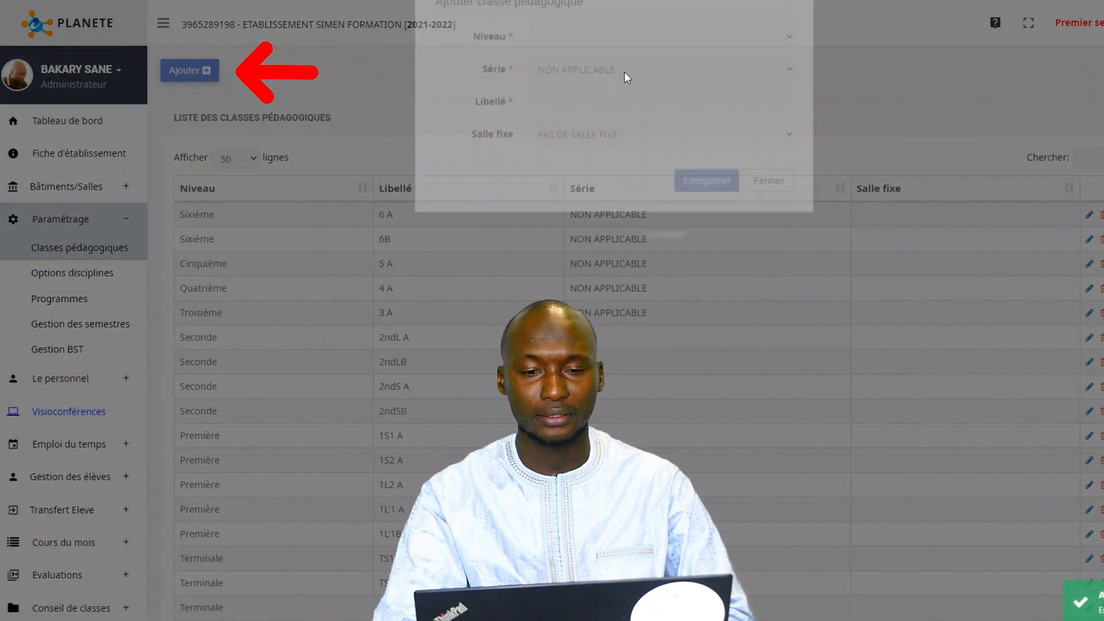
- Add a pedagogical class with niveau Première, série L2 and libellé 1L2B
{"action": "left_click", "coordinate": [580, 86]}
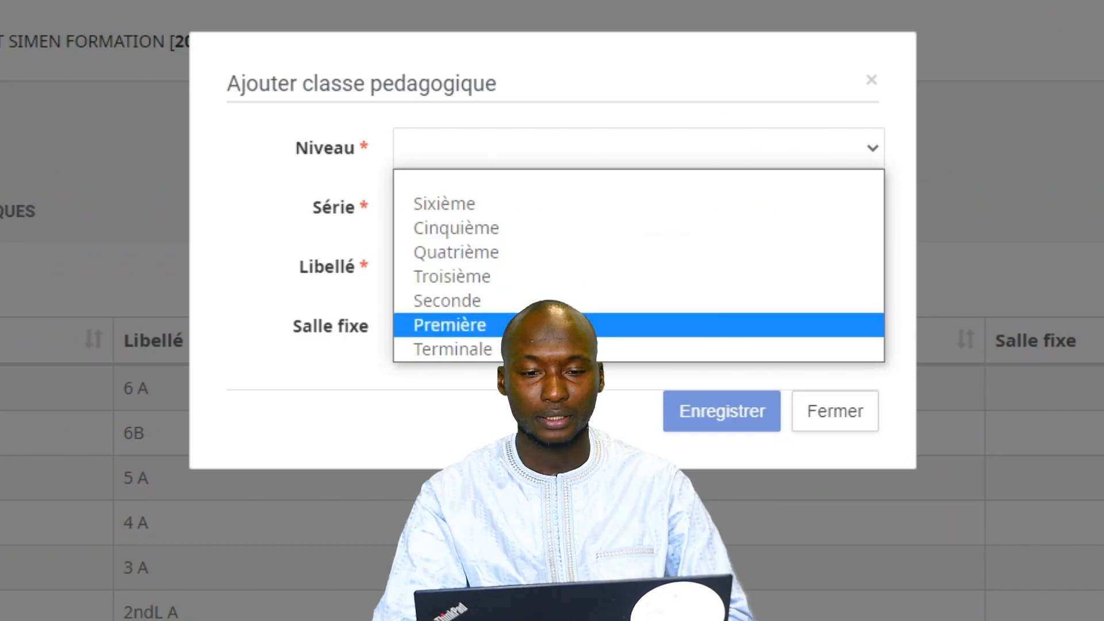
{"action": "left_click", "coordinate": [507, 325]}
{"action": "left_click", "coordinate": [471, 219]}
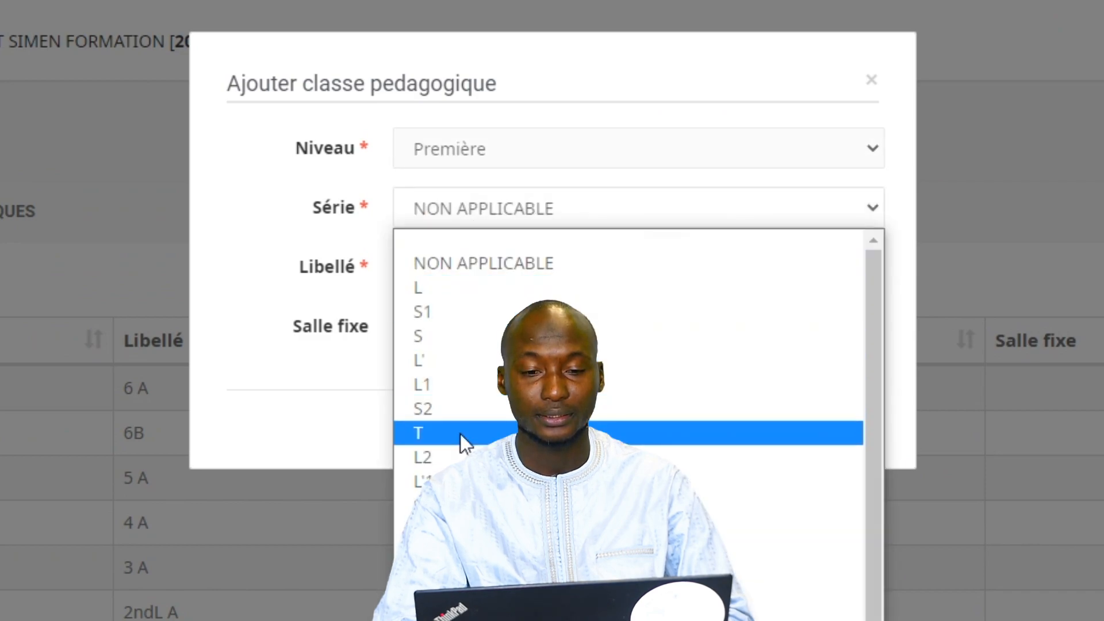
{"action": "left_click", "coordinate": [460, 457]}
{"action": "left_click", "coordinate": [453, 257]}
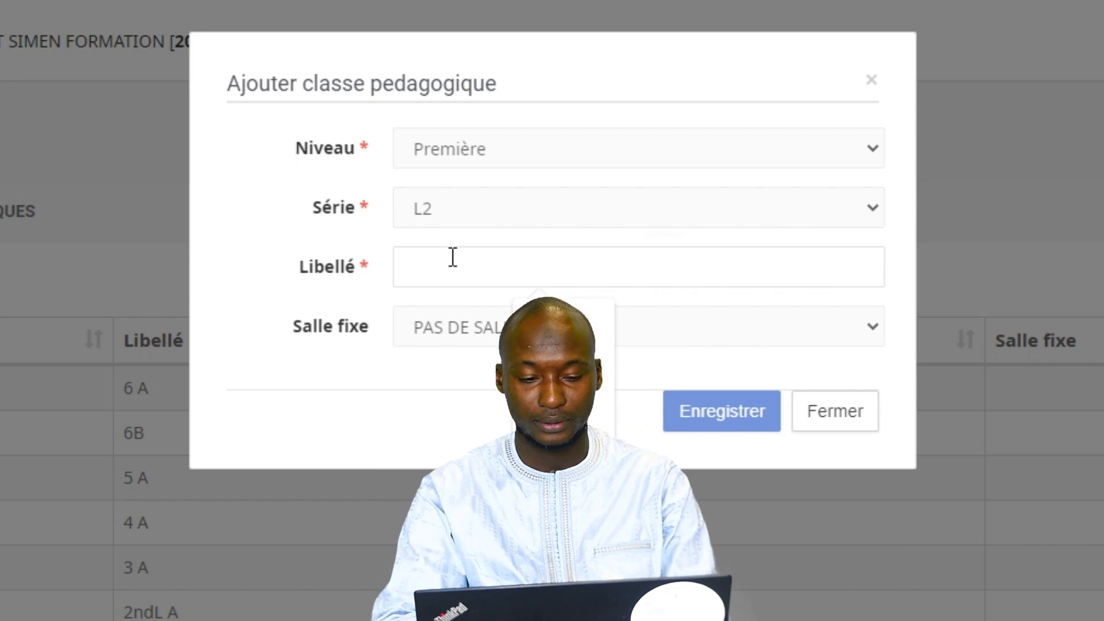
{"action": "type", "text": "1L2"}
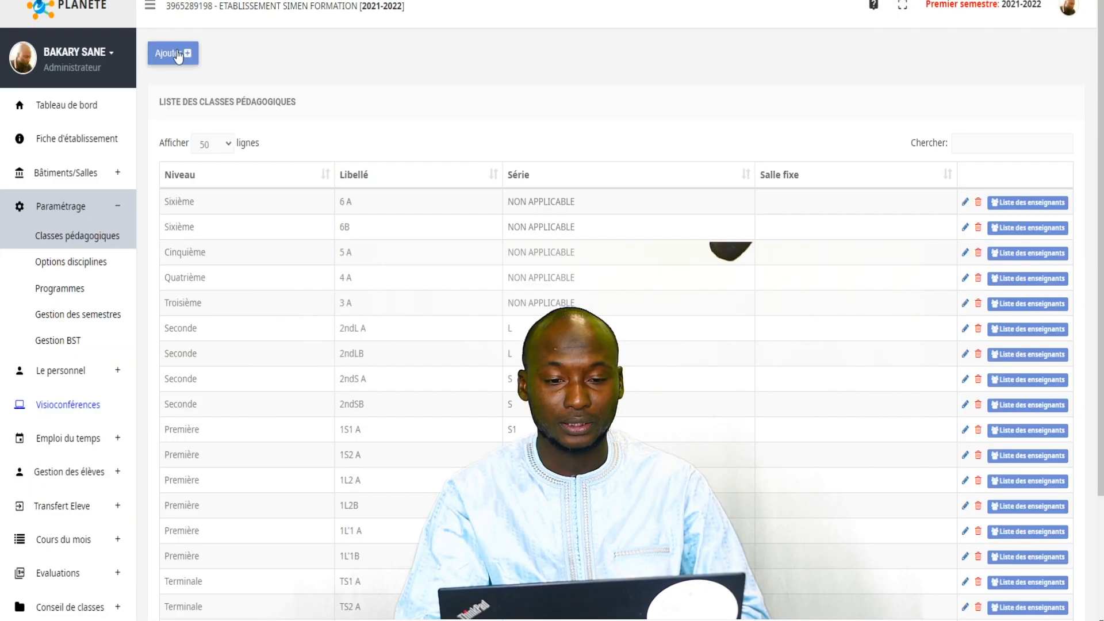
- Start another pedagogical class with niveau Première and série S1
{"action": "left_click", "coordinate": [172, 52]}
{"action": "left_click", "coordinate": [547, 73]}
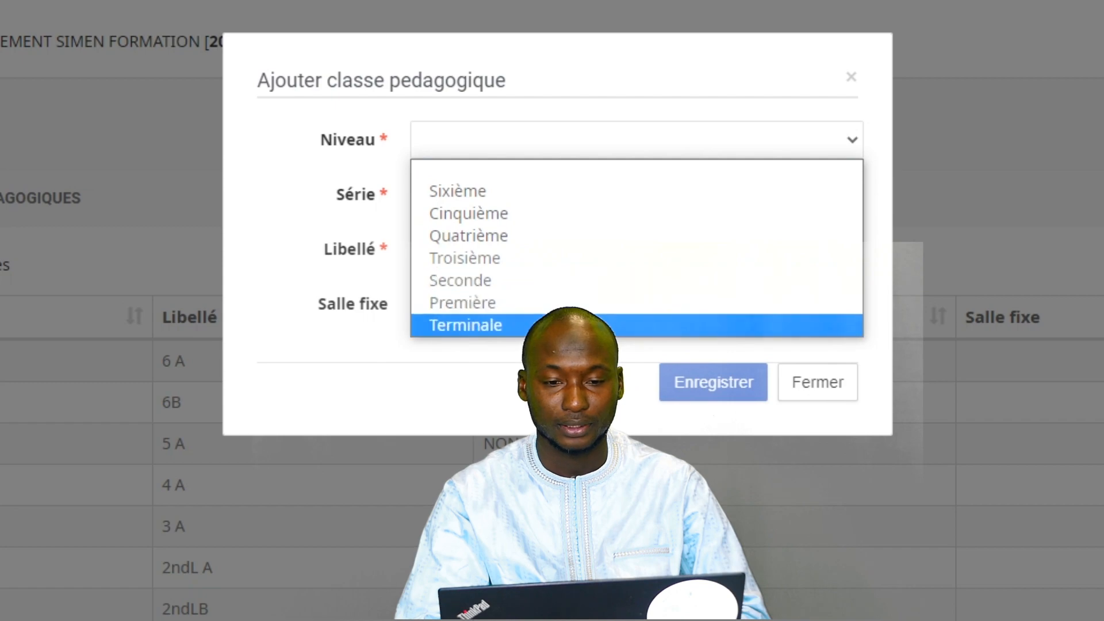
{"action": "left_click", "coordinate": [533, 302]}
{"action": "left_click", "coordinate": [566, 196]}
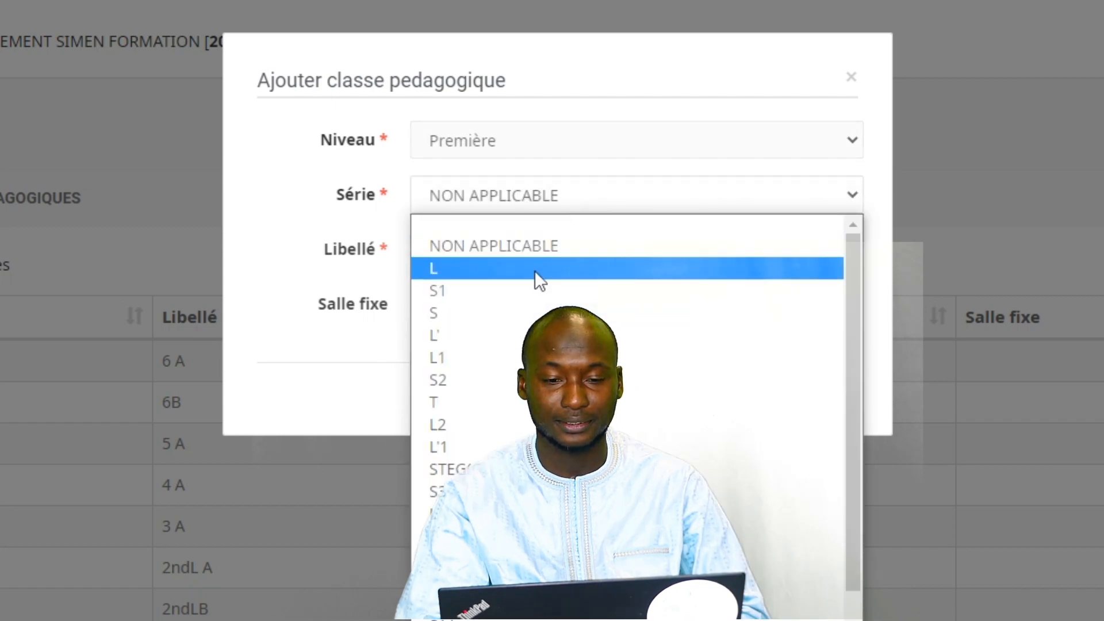
{"action": "left_click", "coordinate": [526, 288]}
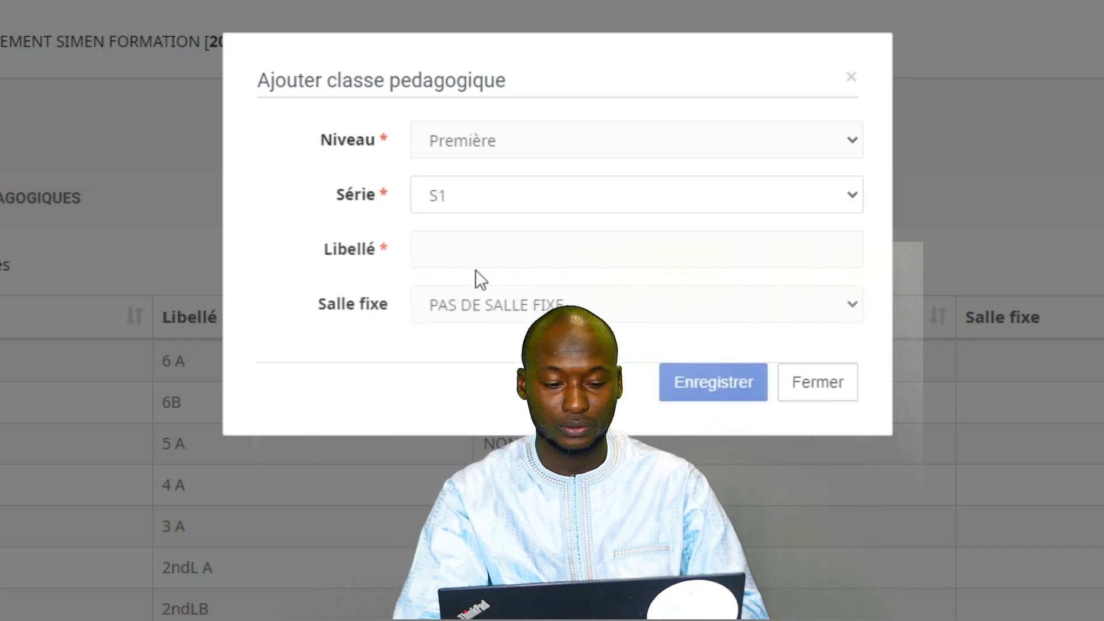
- Enter 1S1B as the libellé of the Première S1 class and save it
{"action": "left_click", "coordinate": [472, 263]}
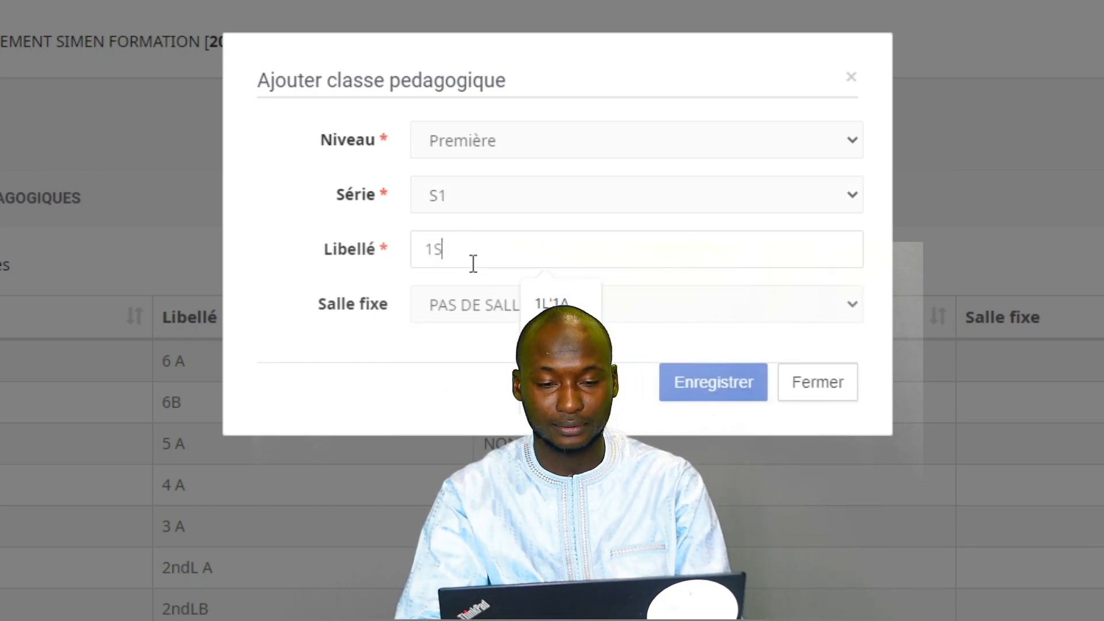
{"action": "type", "text": "1S1"}
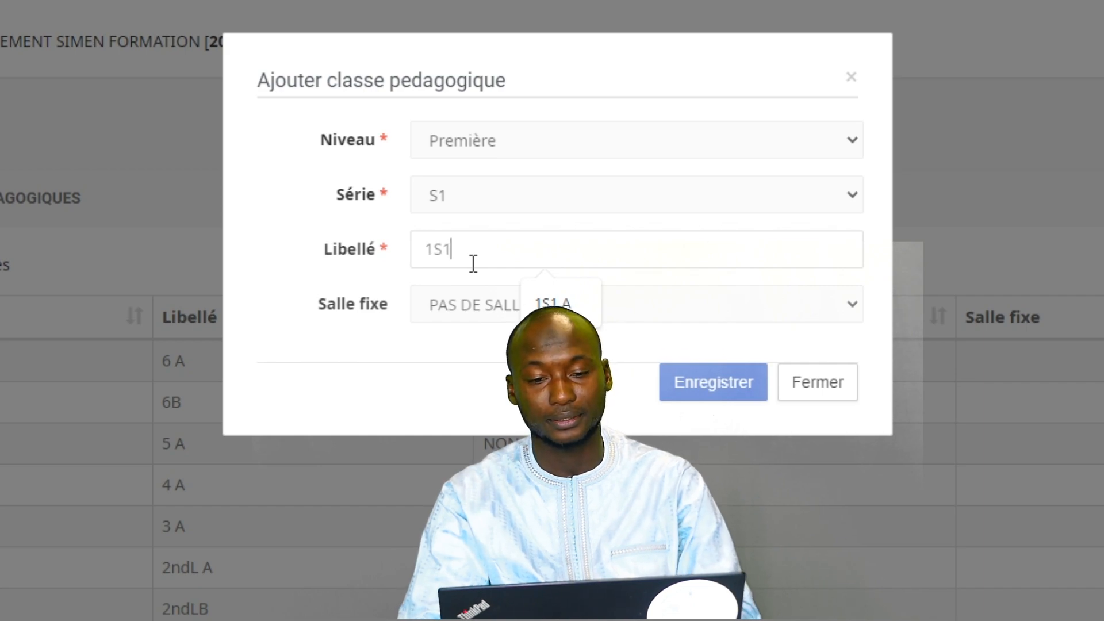
{"action": "type", "text": "B"}
{"action": "scroll", "coordinate": [190, 460], "scroll_direction": "down", "scroll_amount": 2}
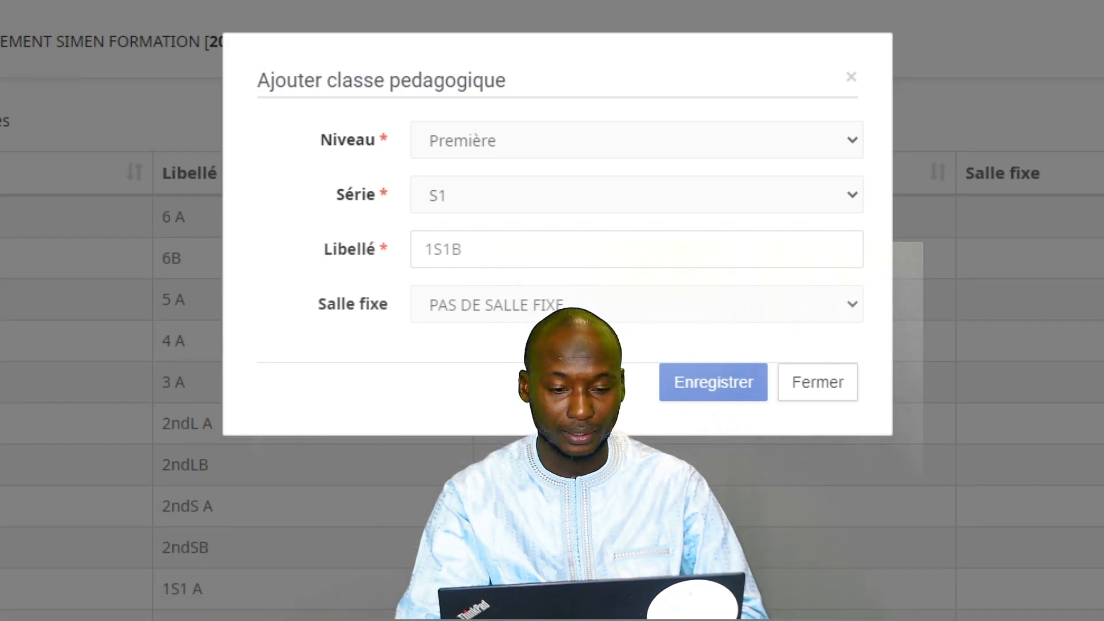
{"action": "scroll", "coordinate": [190, 460], "scroll_direction": "up", "scroll_amount": 1}
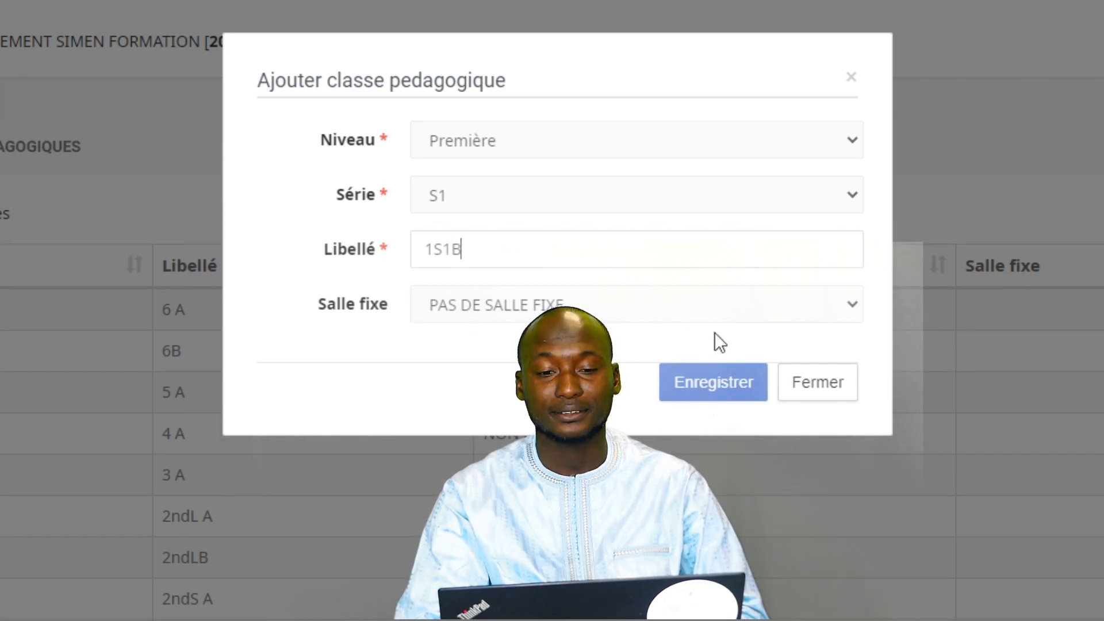
{"action": "left_click", "coordinate": [730, 380]}
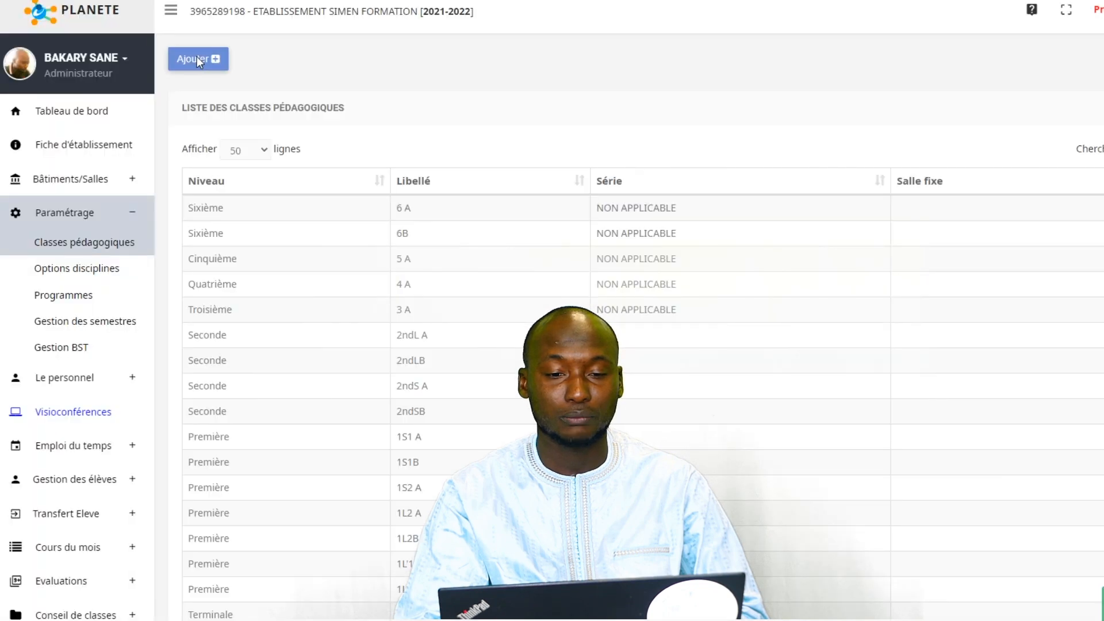
- Add a pedagogical class with niveau Première, série S2 and libellé 1S2B, and save it
{"action": "left_click", "coordinate": [197, 57]}
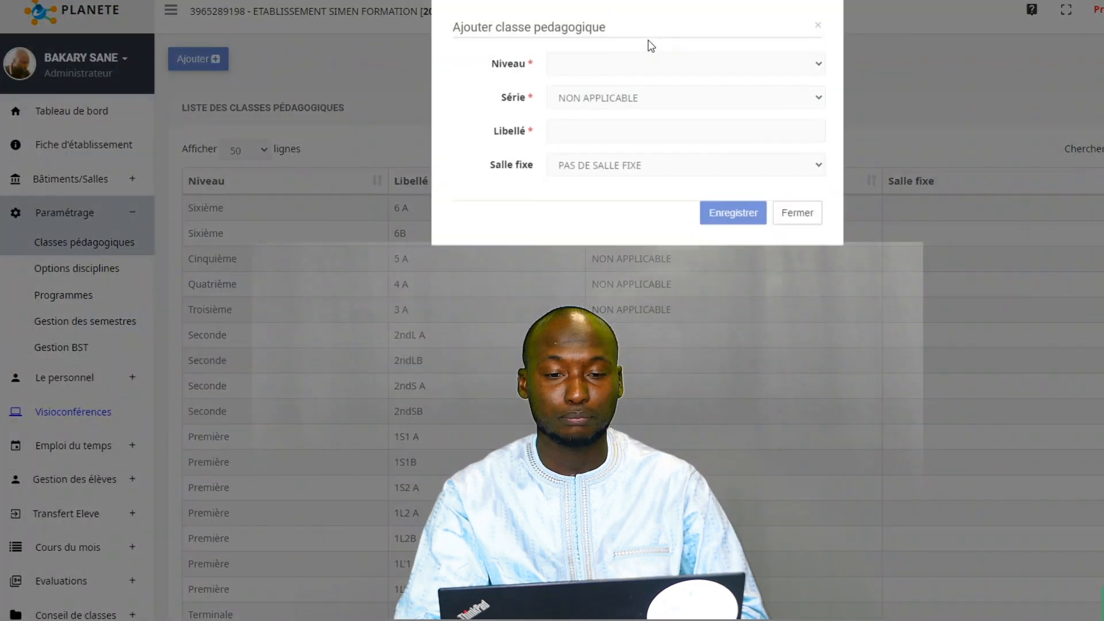
{"action": "left_click", "coordinate": [595, 75]}
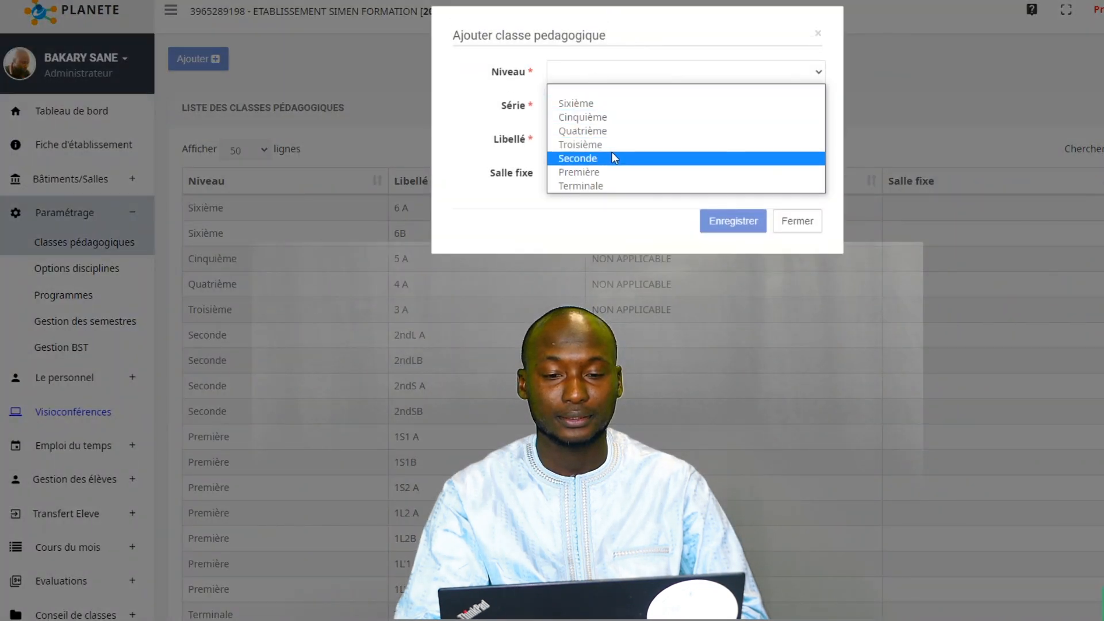
{"action": "left_click", "coordinate": [611, 170]}
{"action": "left_click", "coordinate": [590, 112]}
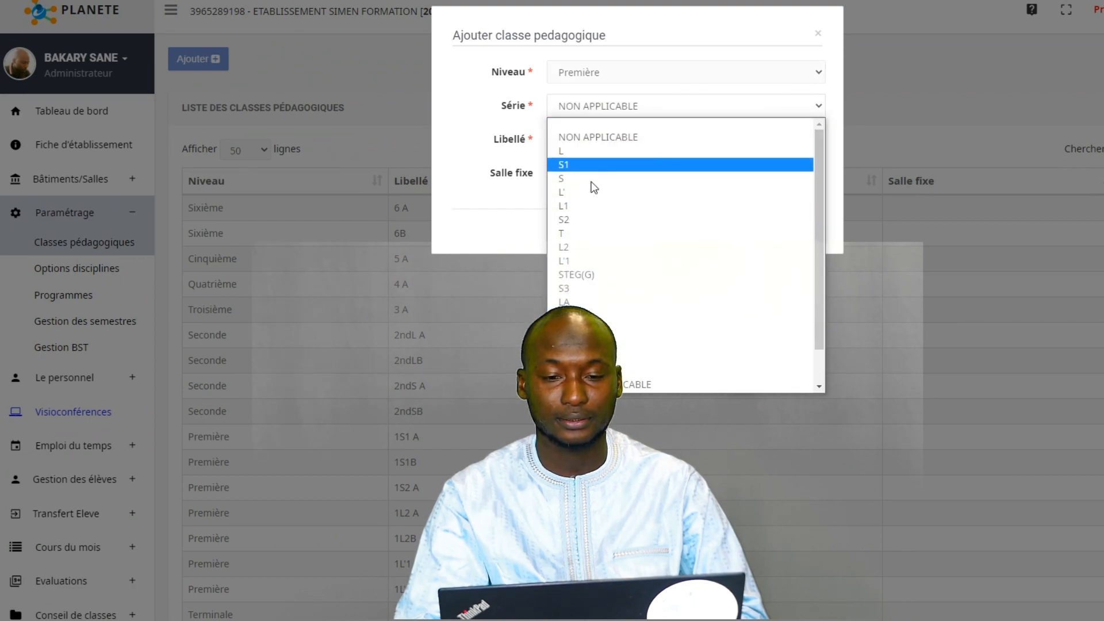
{"action": "left_click", "coordinate": [595, 219]}
{"action": "left_click", "coordinate": [596, 139]}
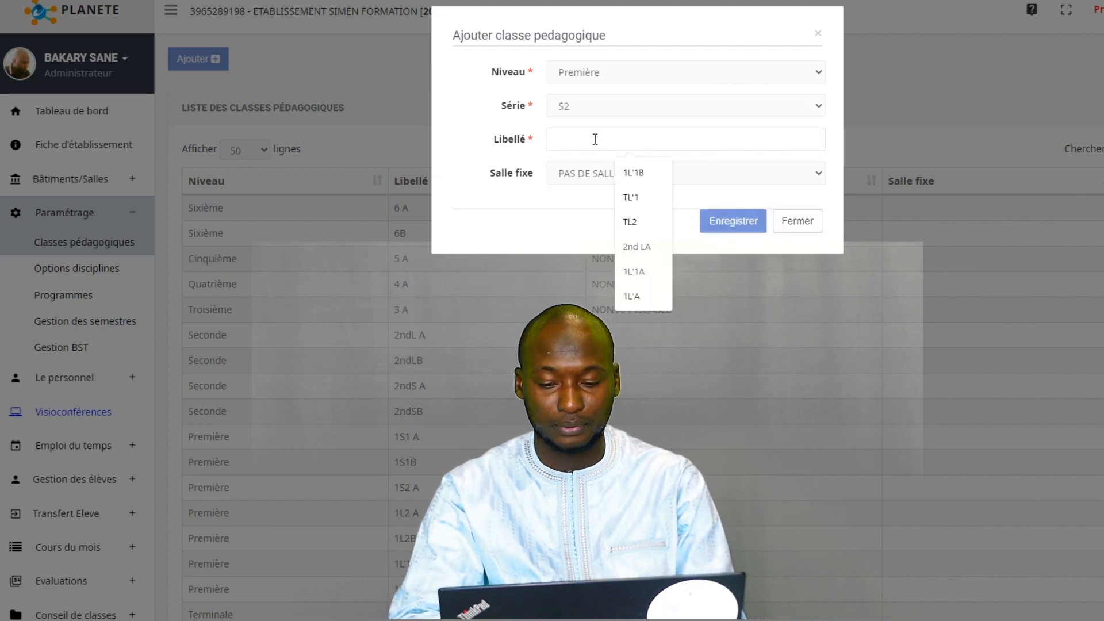
{"action": "type", "text": "1S2"}
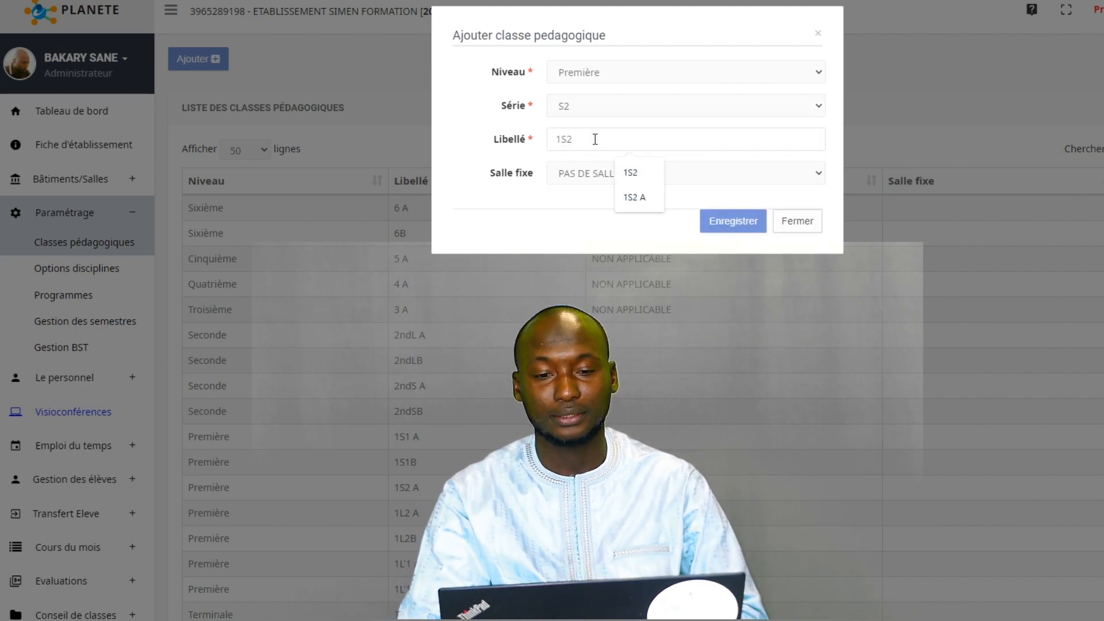
{"action": "type", "text": "B"}
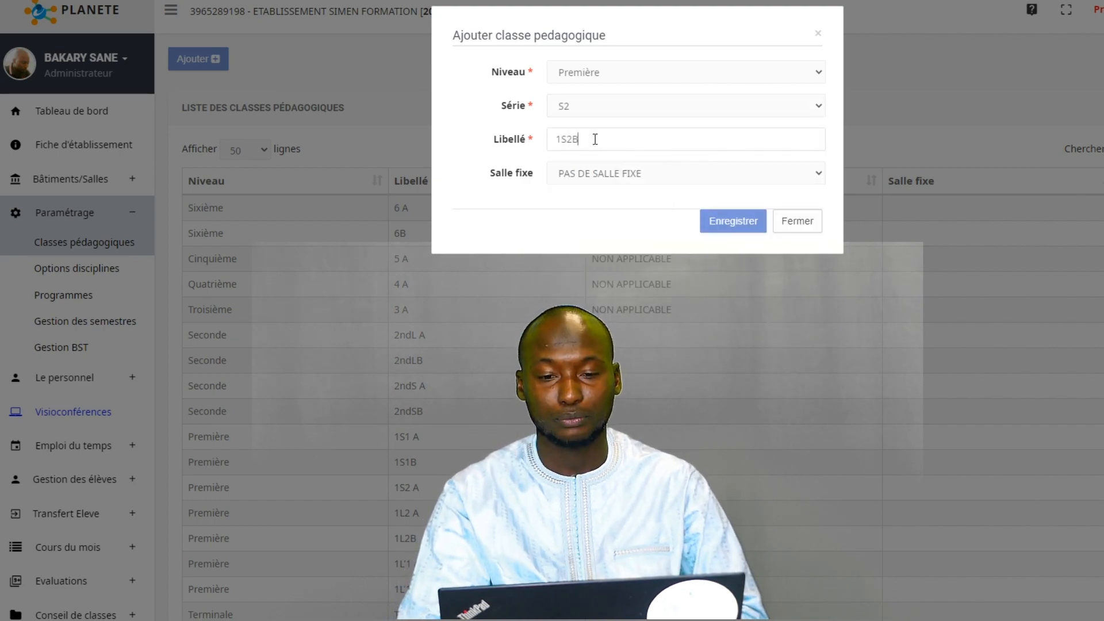
{"action": "left_click", "coordinate": [727, 223]}
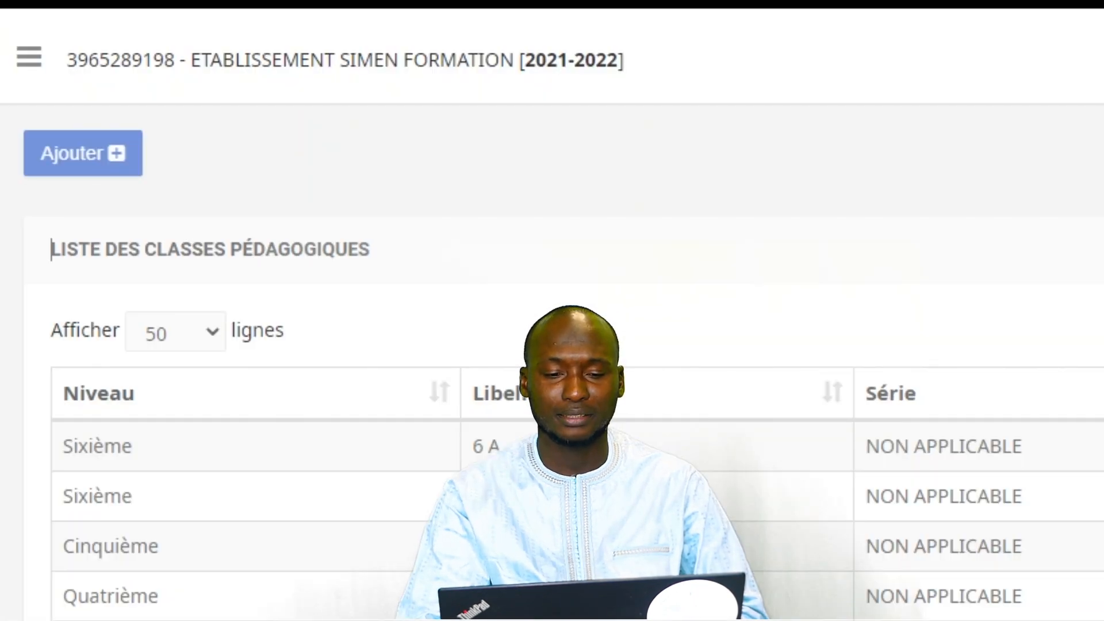
- Add a pedagogical class with niveau Terminale, série L2 and libellé TL2B, and save it
{"action": "scroll", "coordinate": [485, 196], "scroll_direction": "down", "scroll_amount": 5}
{"action": "scroll", "coordinate": [51, 250], "scroll_direction": "up", "scroll_amount": 5}
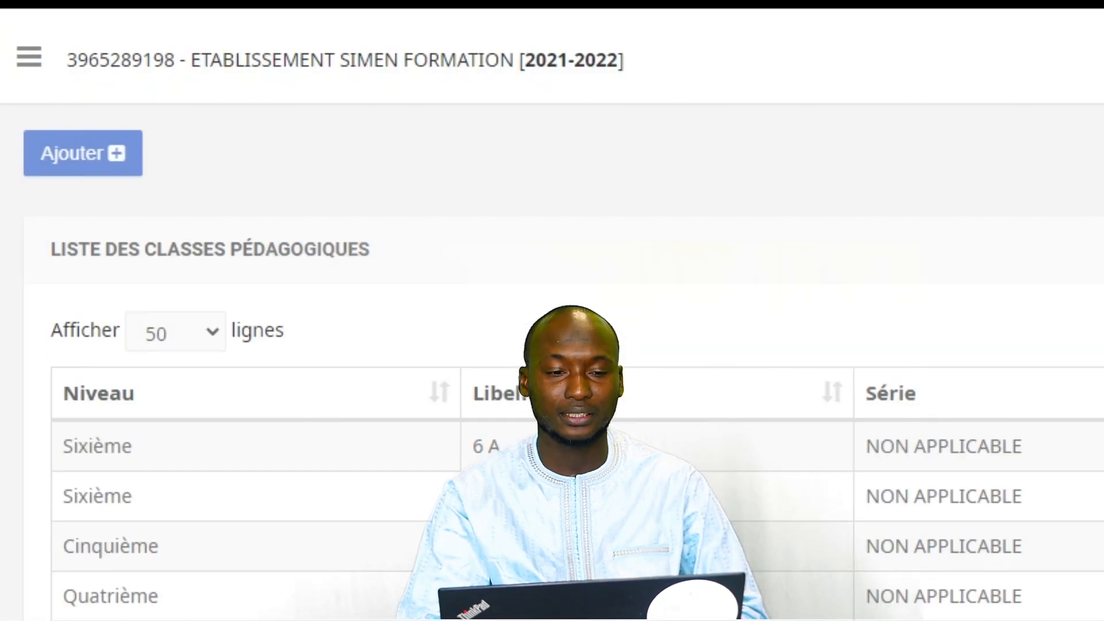
{"action": "left_click", "coordinate": [78, 154]}
{"action": "left_click", "coordinate": [860, 178]}
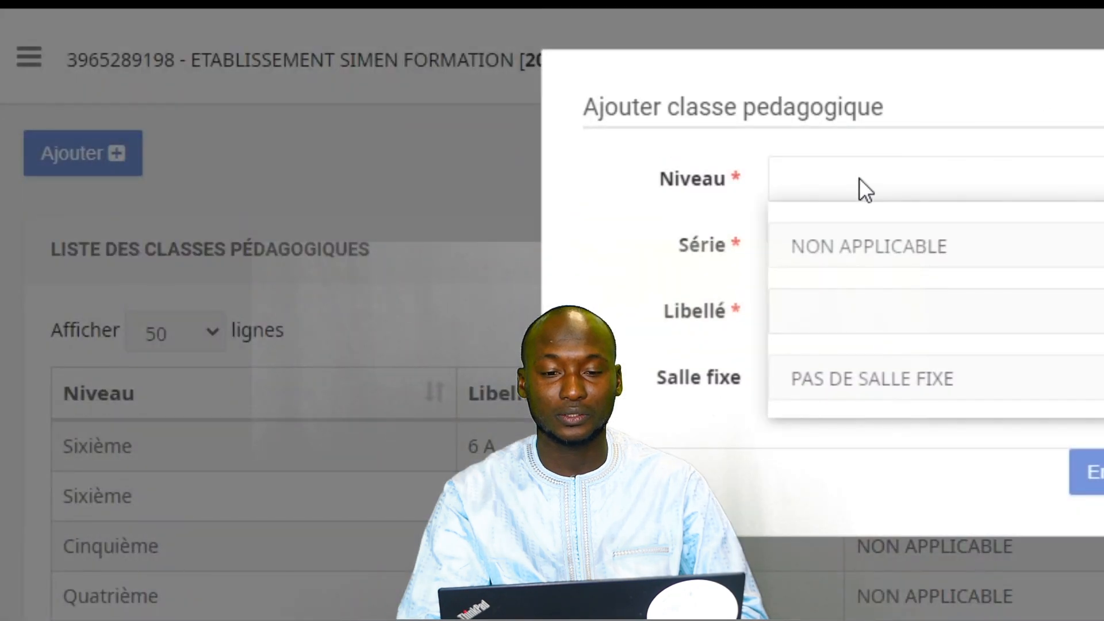
{"action": "left_click", "coordinate": [852, 407]}
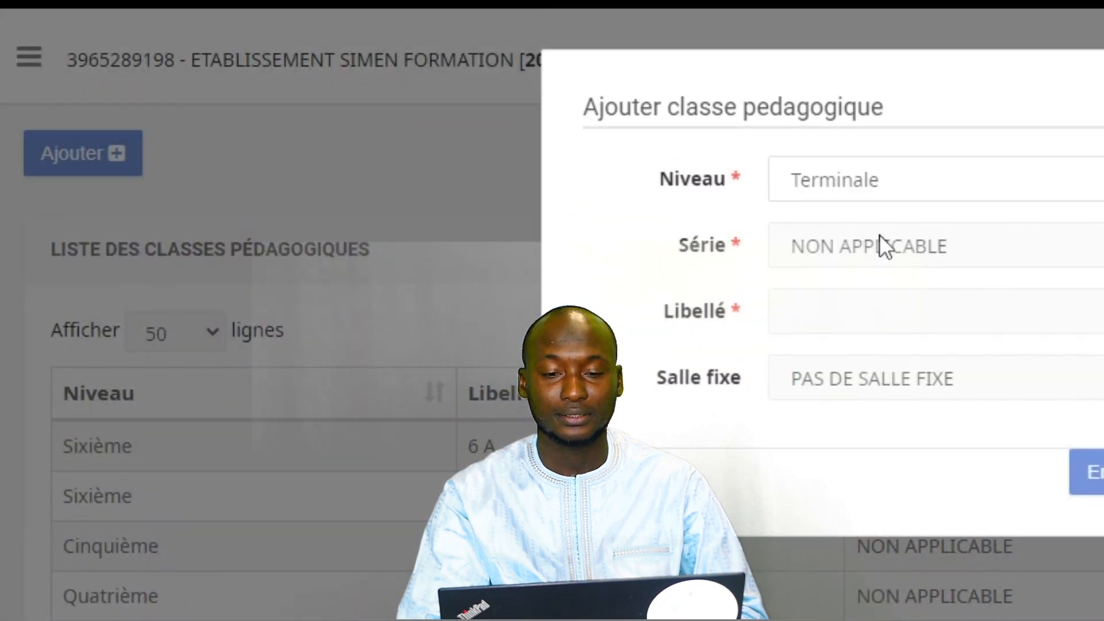
{"action": "left_click", "coordinate": [950, 252]}
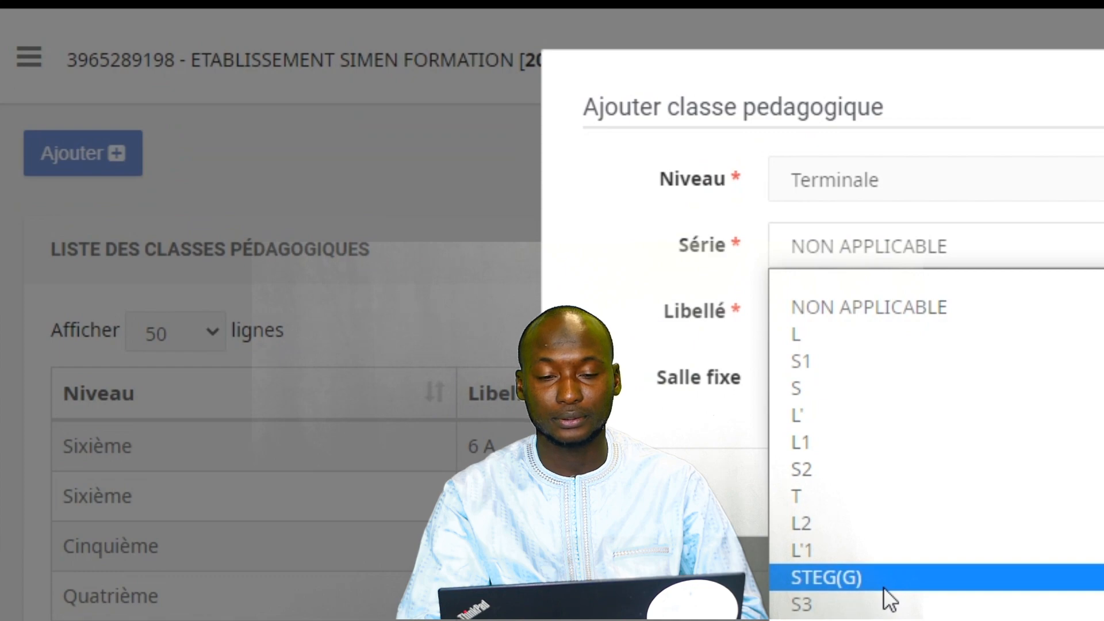
{"action": "left_click", "coordinate": [902, 550]}
{"action": "left_click", "coordinate": [893, 246]}
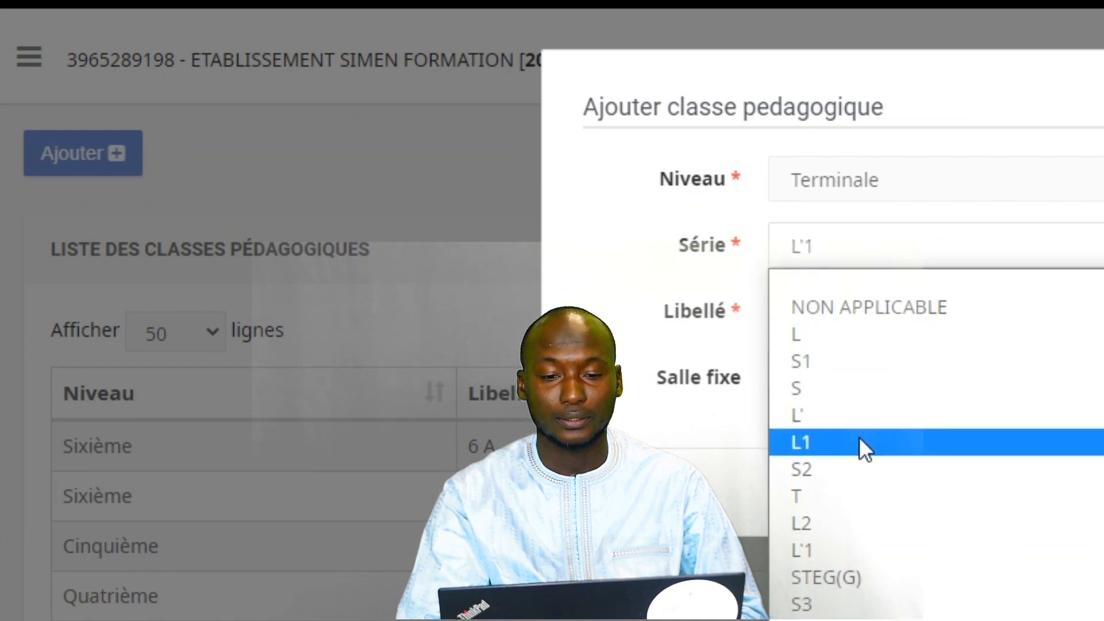
{"action": "left_click", "coordinate": [859, 521]}
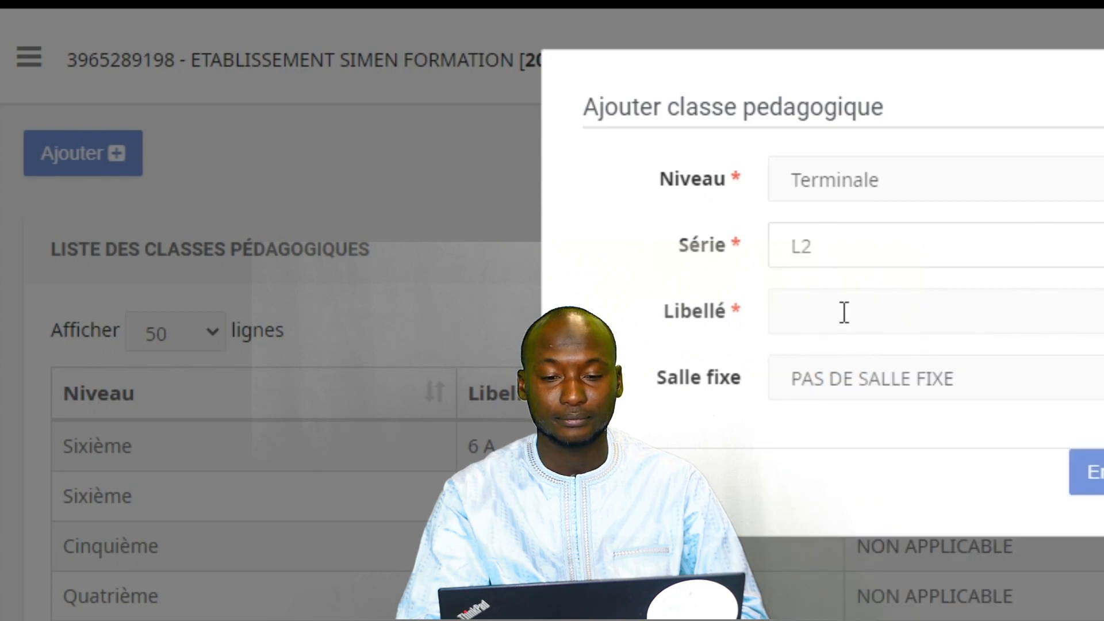
{"action": "left_click", "coordinate": [843, 309]}
{"action": "type", "text": "TL2B"}
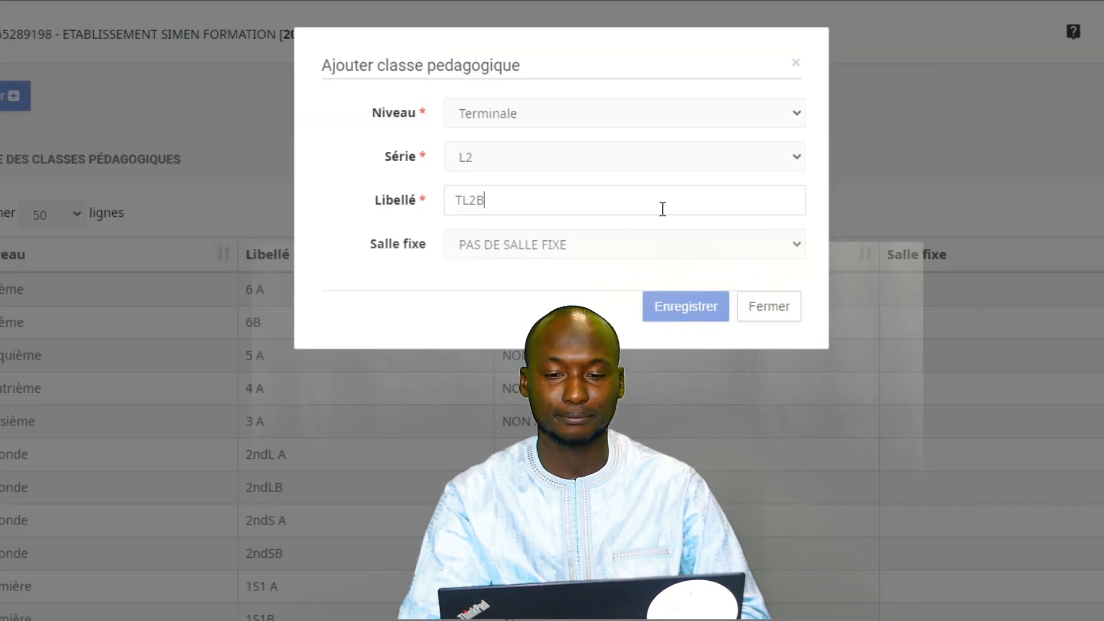
{"action": "left_click", "coordinate": [689, 310]}
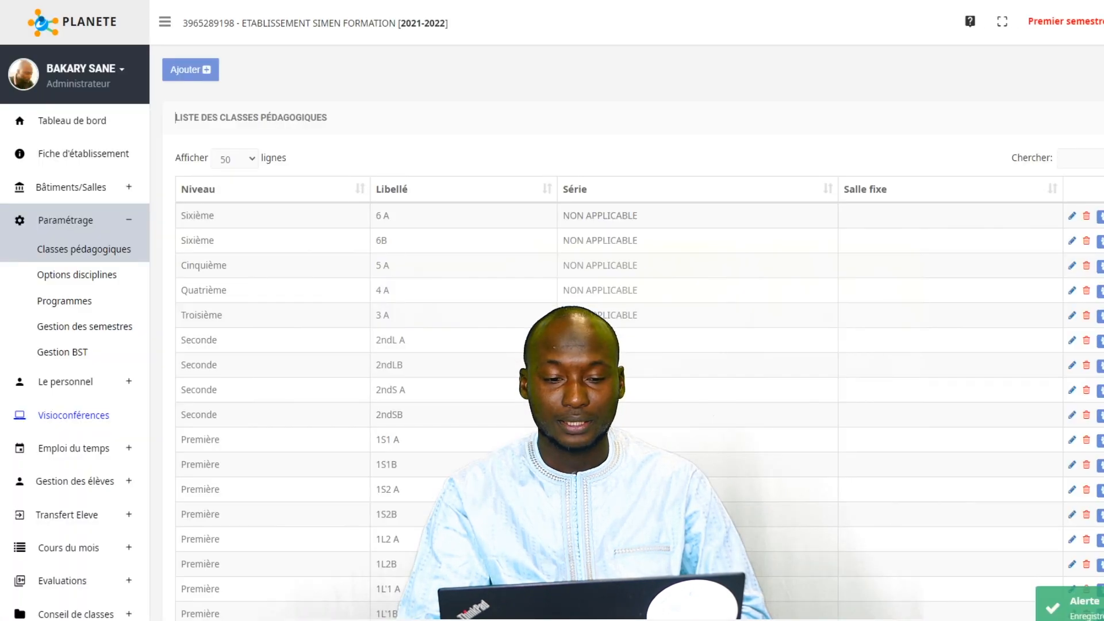
- Open the Cinquième class 5 A for editing, look over its fields and close the form without saving
{"action": "scroll", "coordinate": [633, 345], "scroll_direction": "down", "scroll_amount": 3}
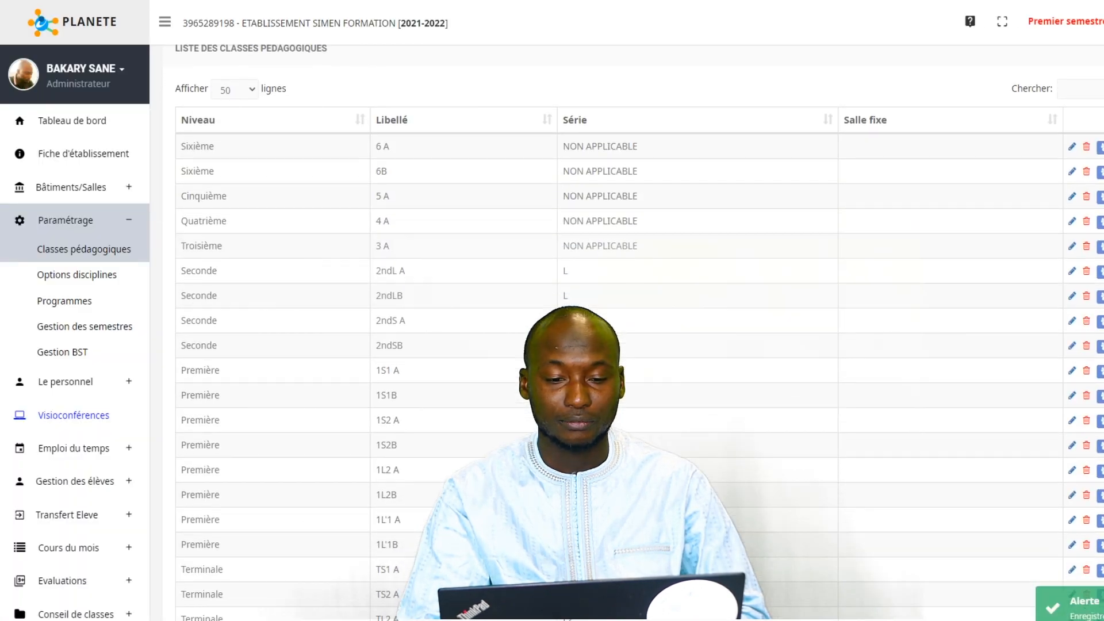
{"action": "scroll", "coordinate": [632, 346], "scroll_direction": "up", "scroll_amount": 3}
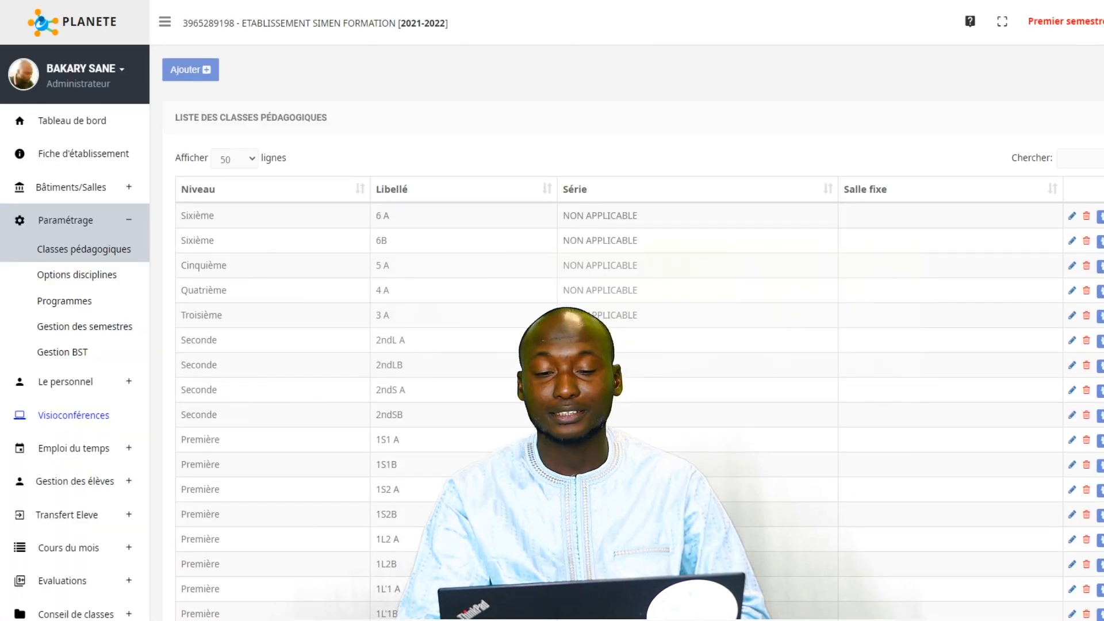
{"action": "scroll", "coordinate": [632, 346], "scroll_direction": "down", "scroll_amount": 1}
{"action": "scroll", "coordinate": [464, 296], "scroll_direction": "down", "scroll_amount": 1}
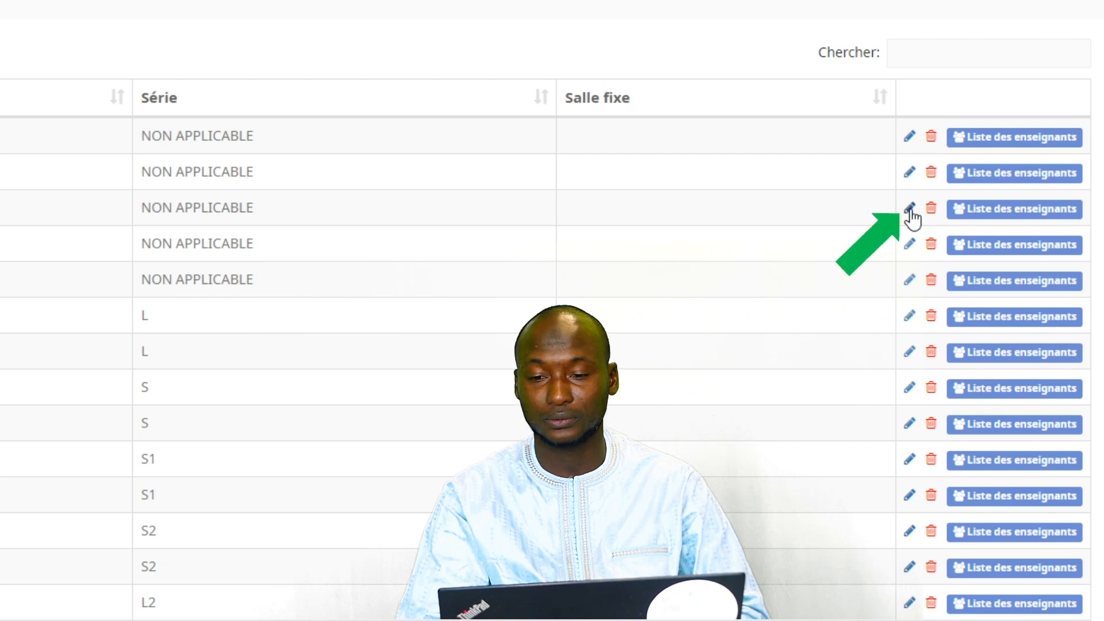
{"action": "left_click", "coordinate": [910, 211]}
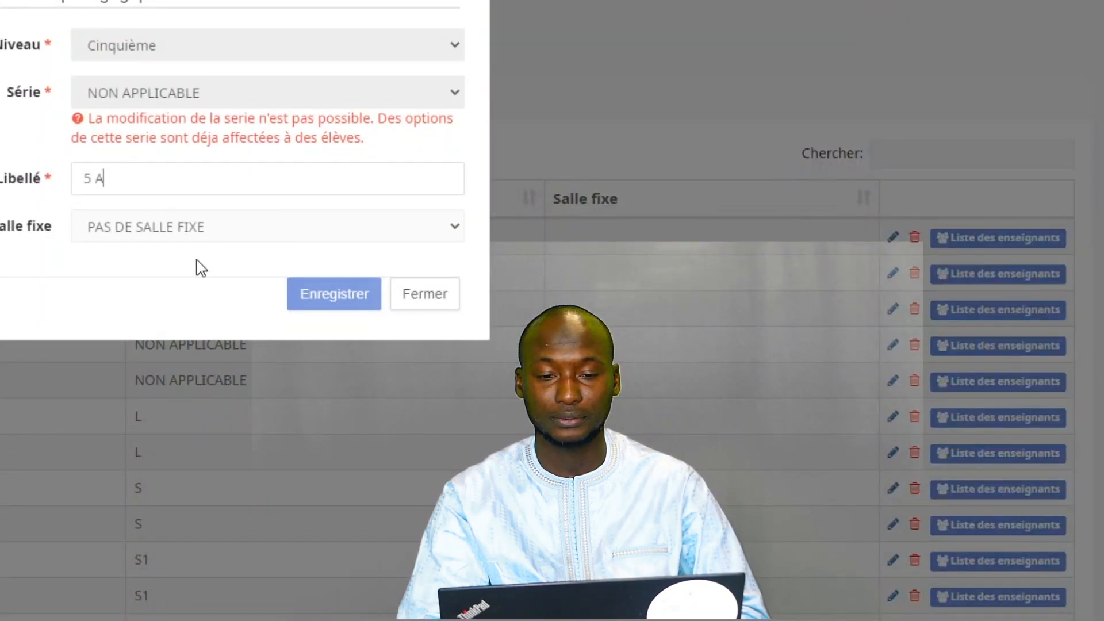
{"action": "left_click", "coordinate": [427, 300]}
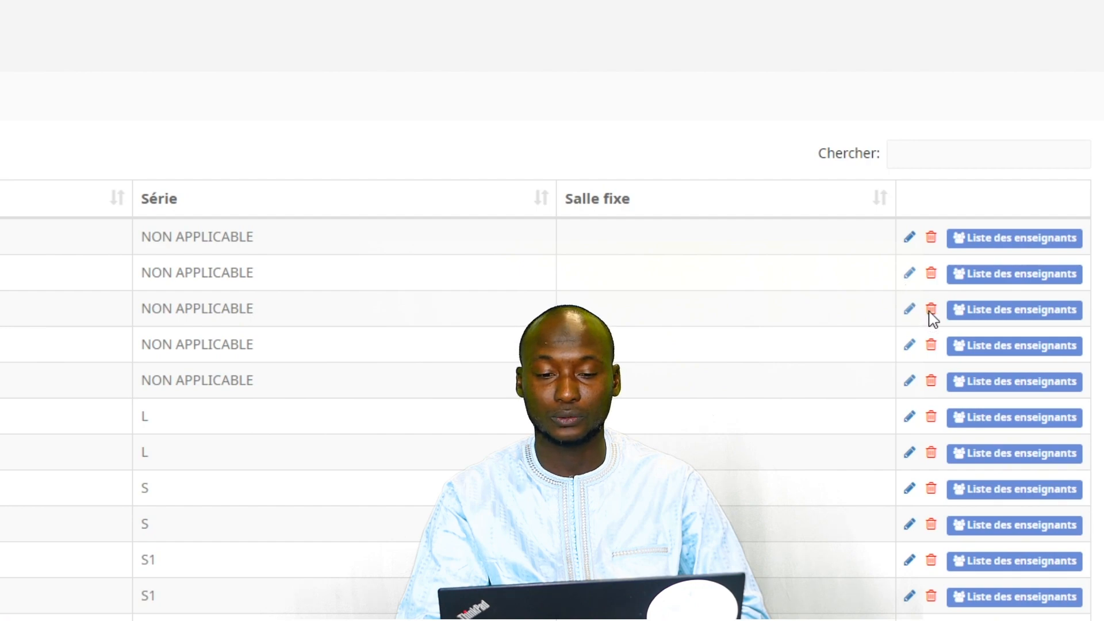
- Request deletion of the Cinquième class 5 A, cancel it, and look through the list of pedagogical classes
{"action": "left_click", "coordinate": [930, 310]}
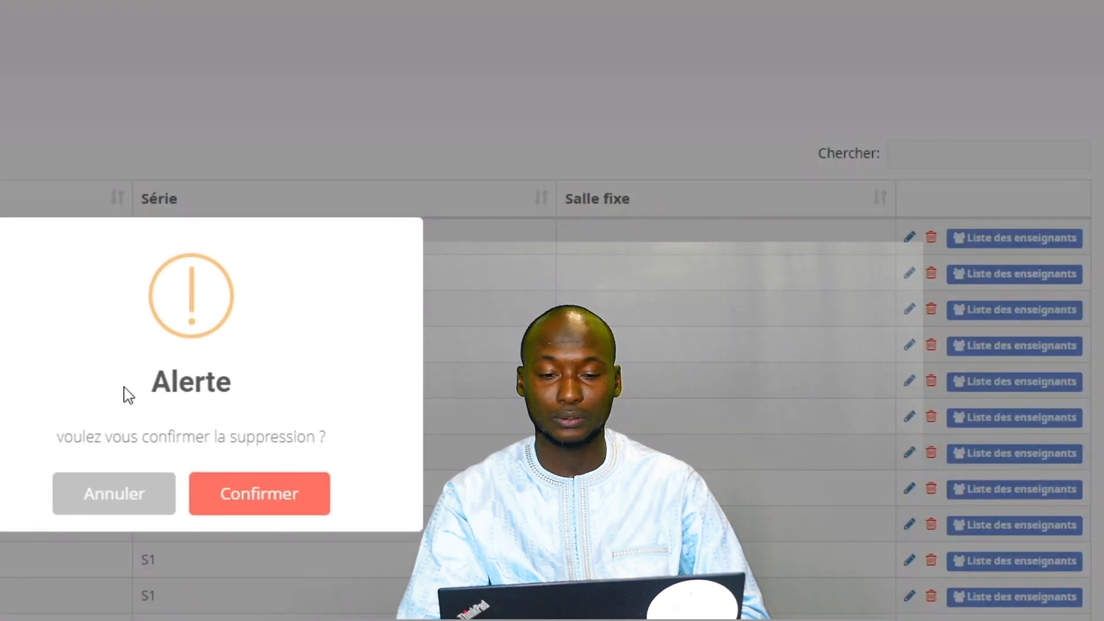
{"action": "left_click", "coordinate": [107, 505]}
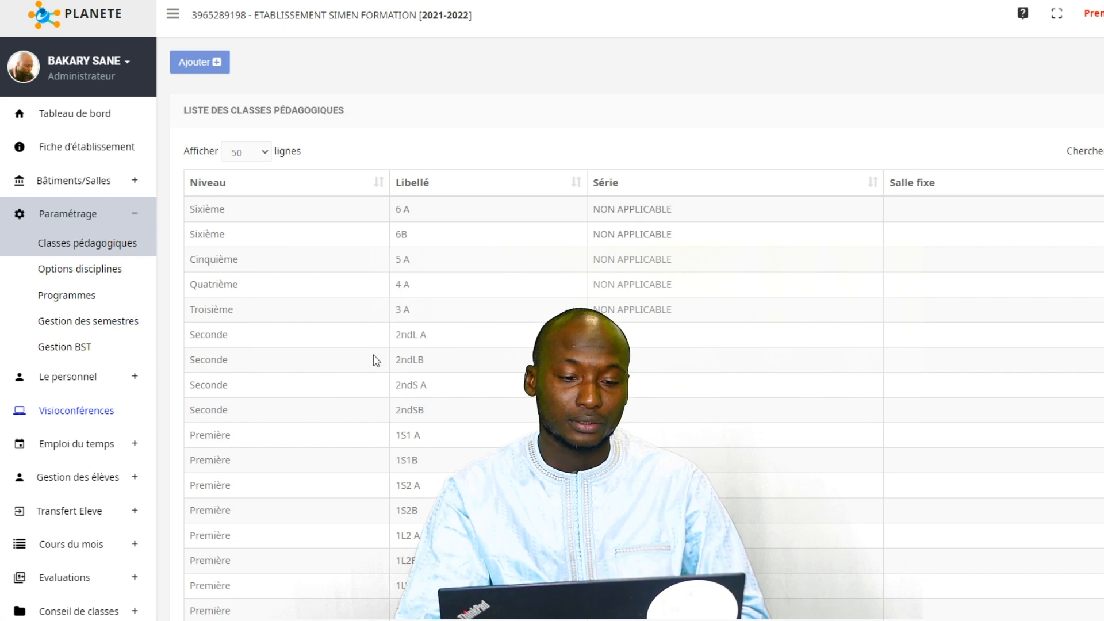
{"action": "scroll", "coordinate": [374, 354], "scroll_direction": "down", "scroll_amount": 3}
{"action": "scroll", "coordinate": [374, 355], "scroll_direction": "up", "scroll_amount": 3}
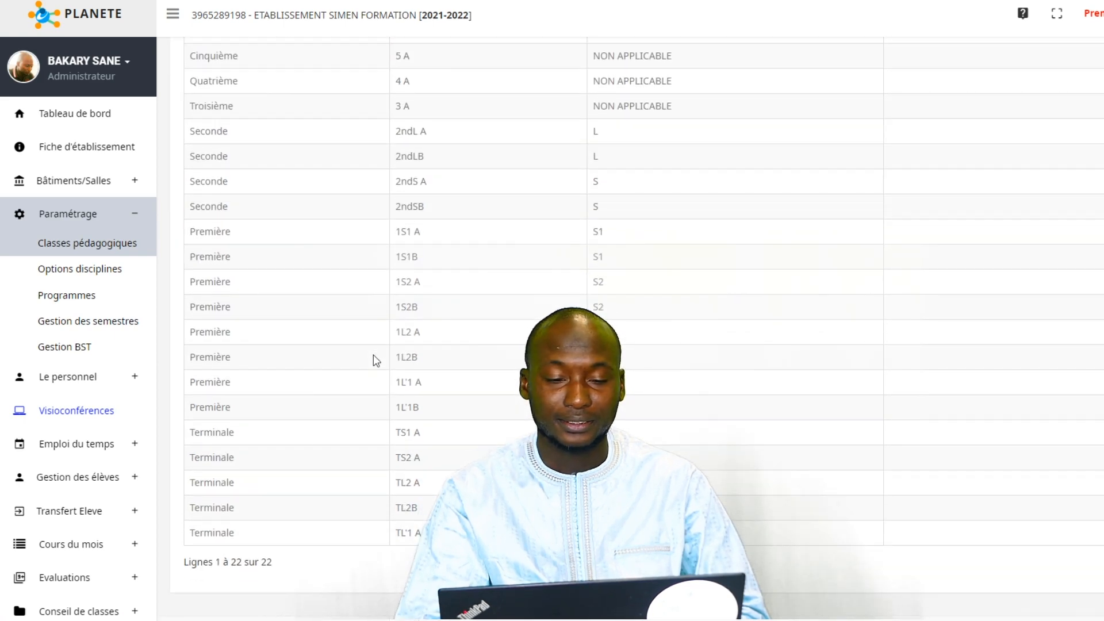